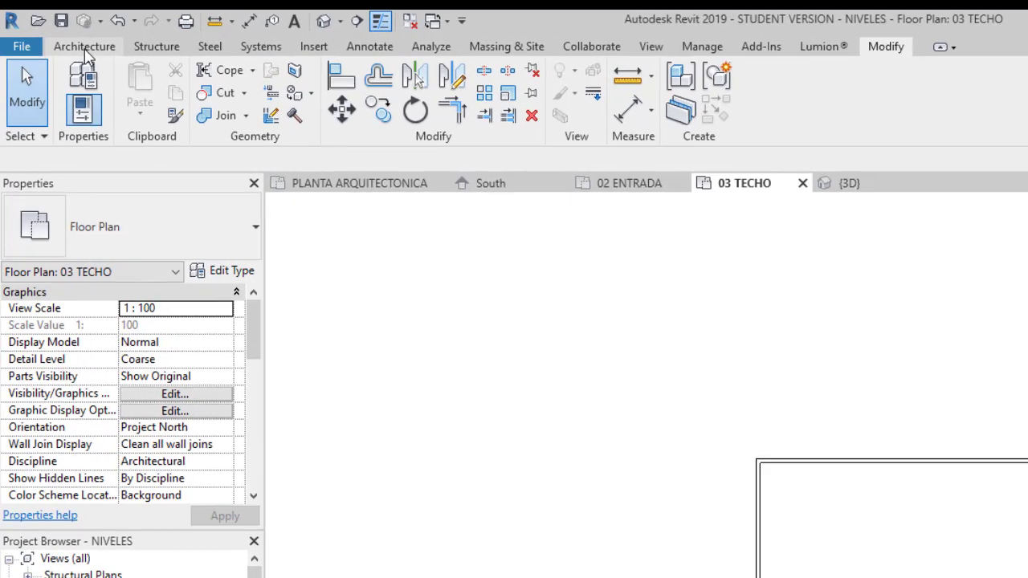
- Start a roof by footprint on the 03 TECHO plan with the Generic Roof - 300mm type, using Pick Walls for its boundary
click(85, 48)
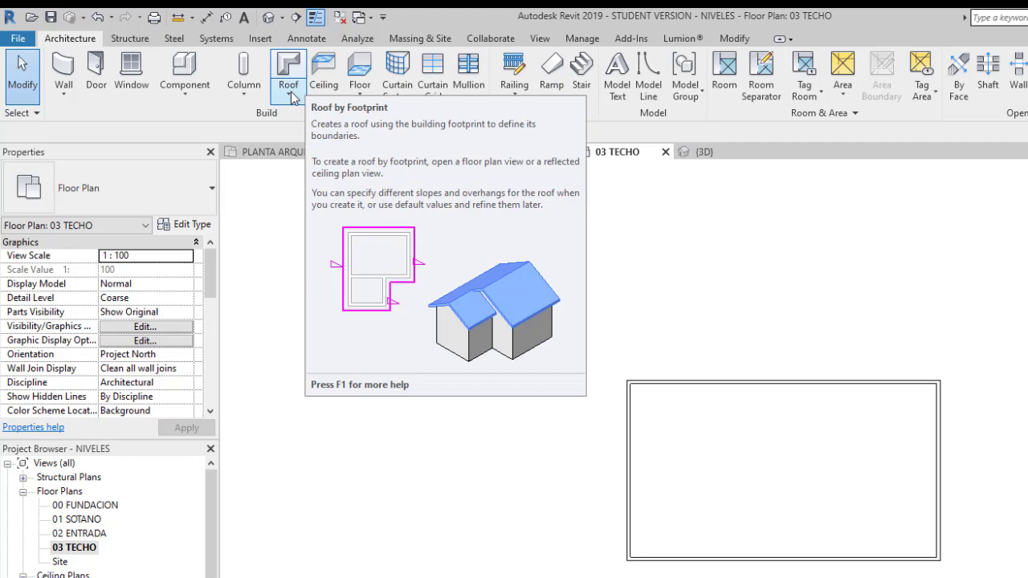
click(291, 94)
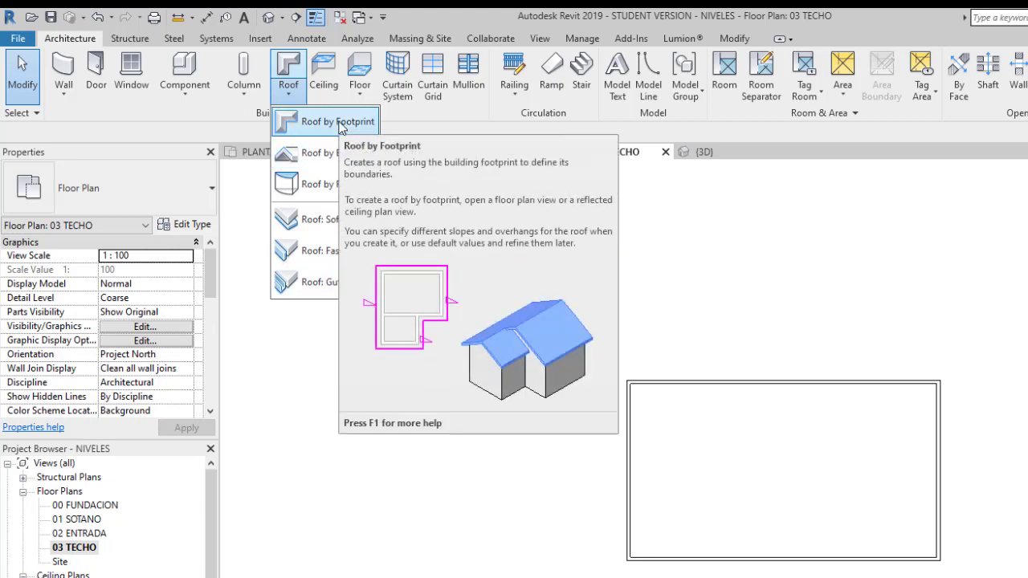
click(338, 124)
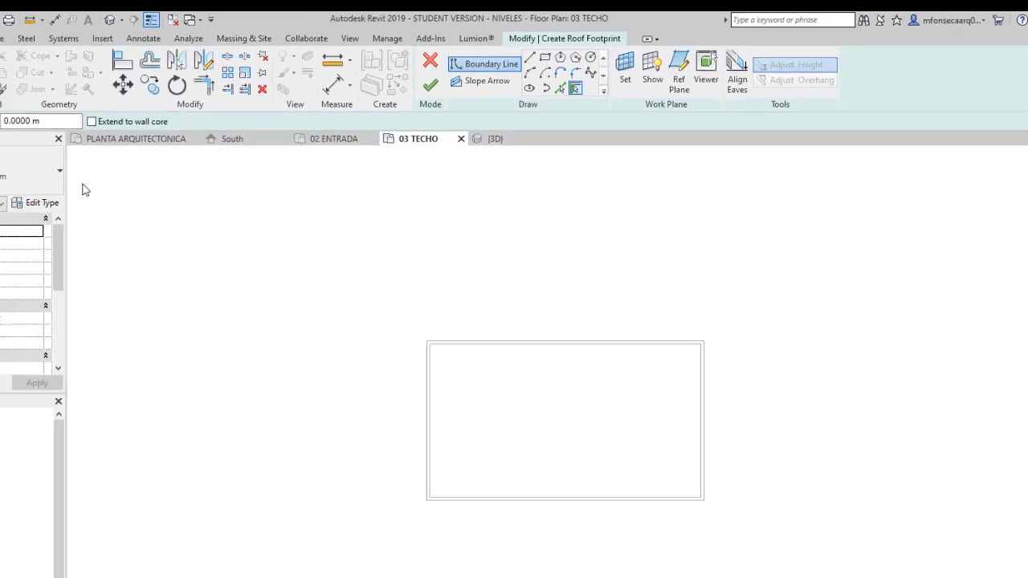
click(60, 170)
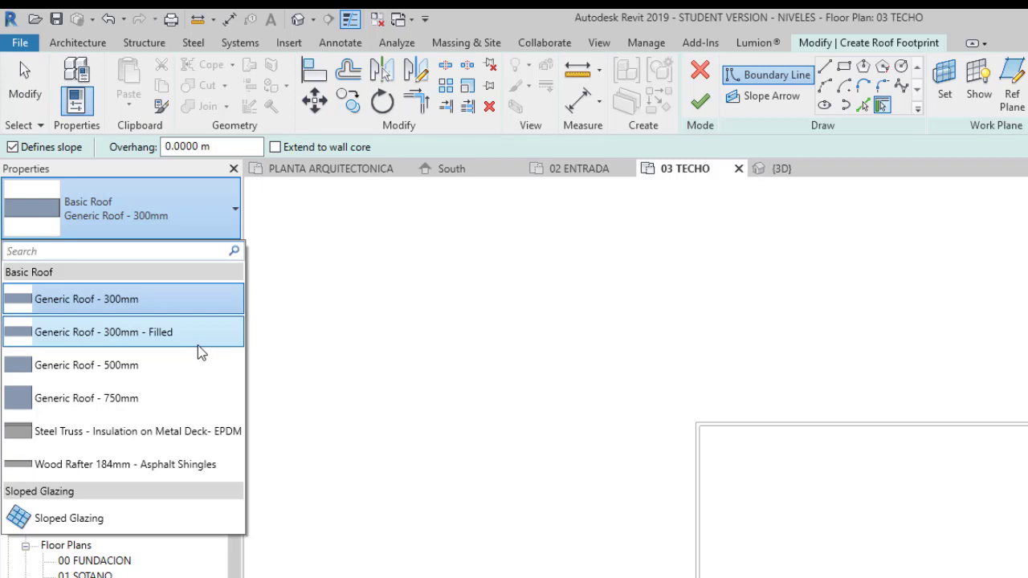
click(175, 305)
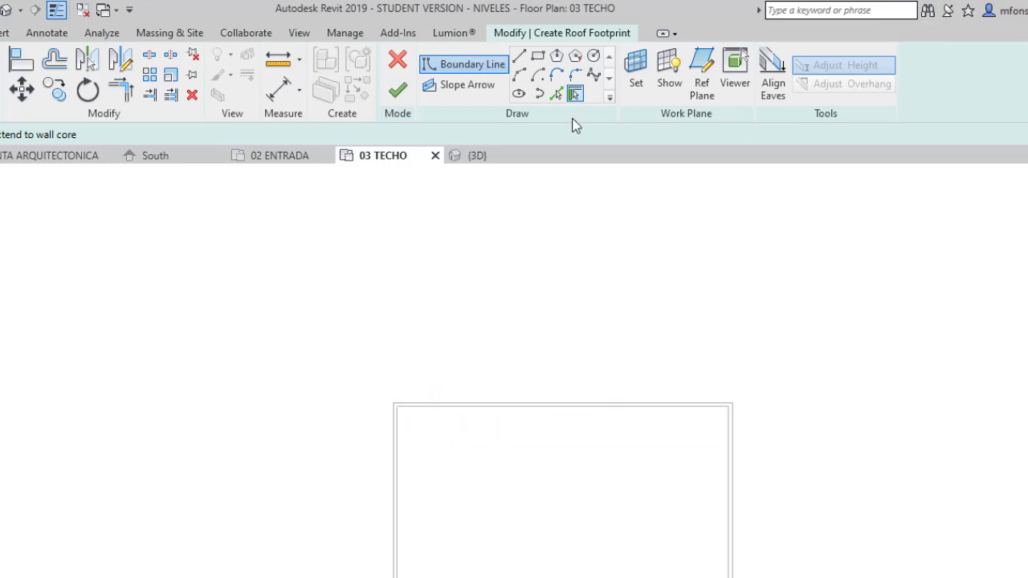
click(575, 94)
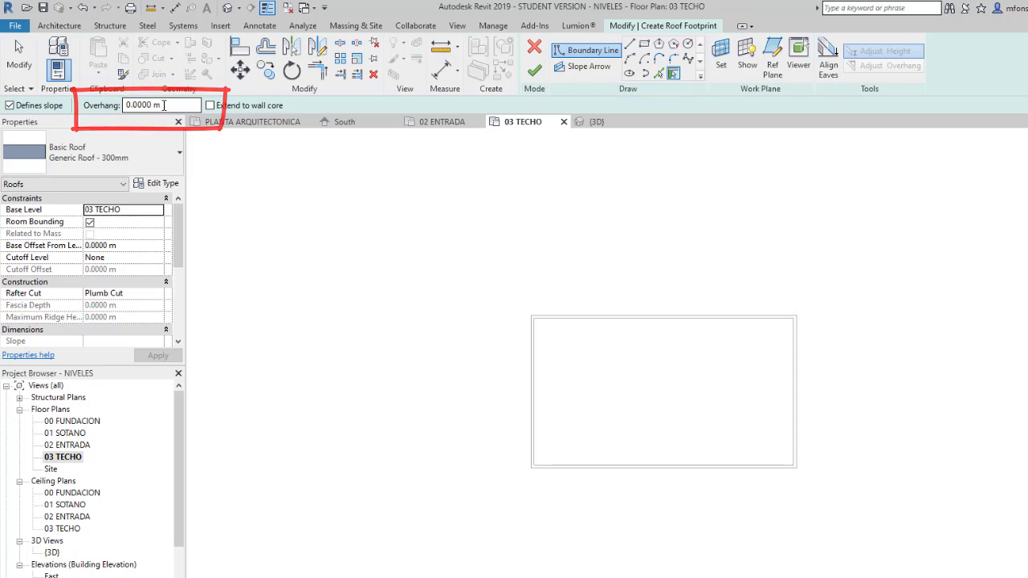
- Set the overhang of the roof boundary to 0.90 m
click(162, 105)
drag(162, 105, 118, 105)
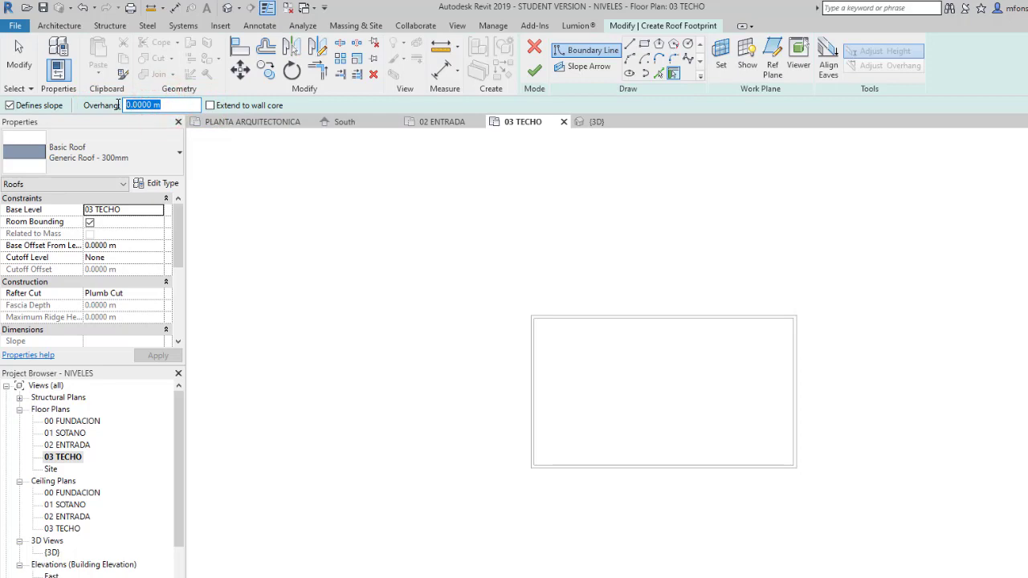
text(.90)
key(Return)
click(188, 104)
- Pick the building's four exterior walls to form a closed rectangular roof boundary around them, and leave the boundary tool
click(551, 318)
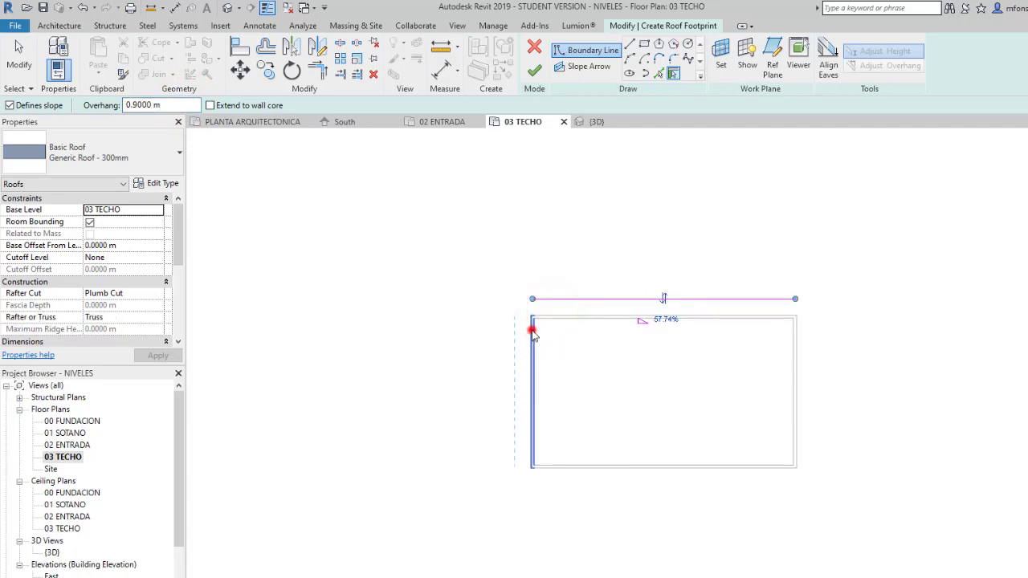
click(532, 333)
click(574, 470)
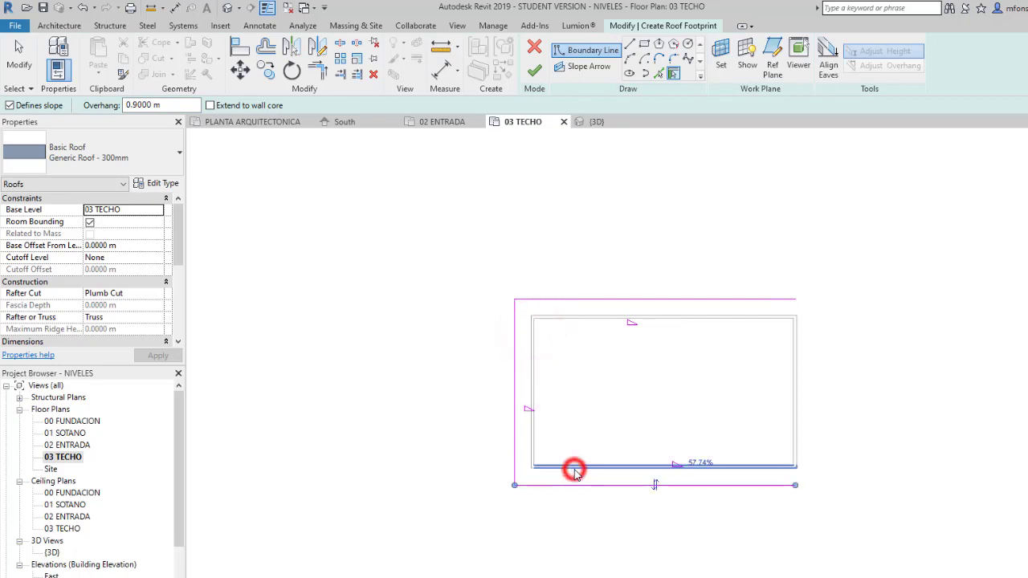
click(800, 438)
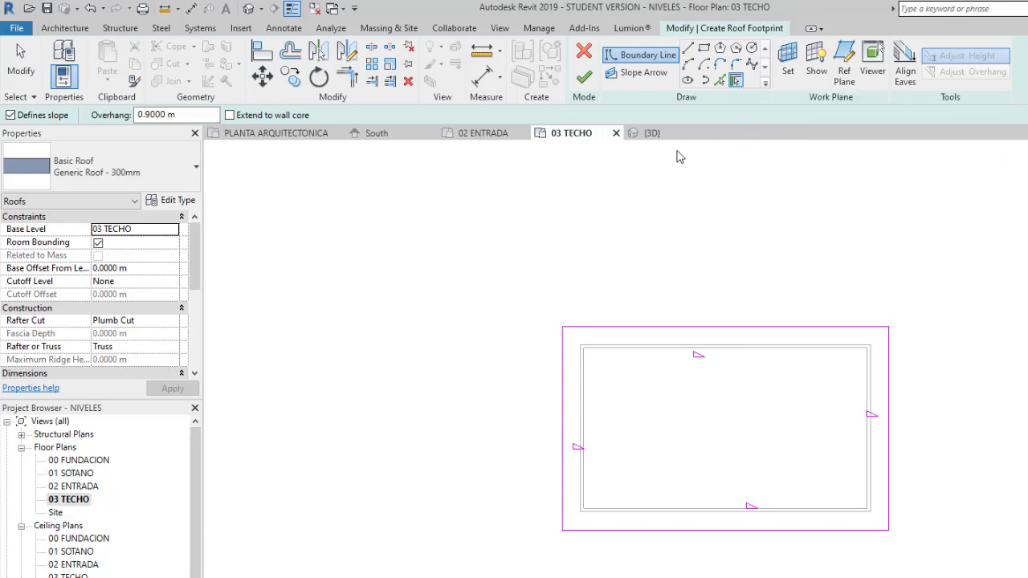
click(640, 58)
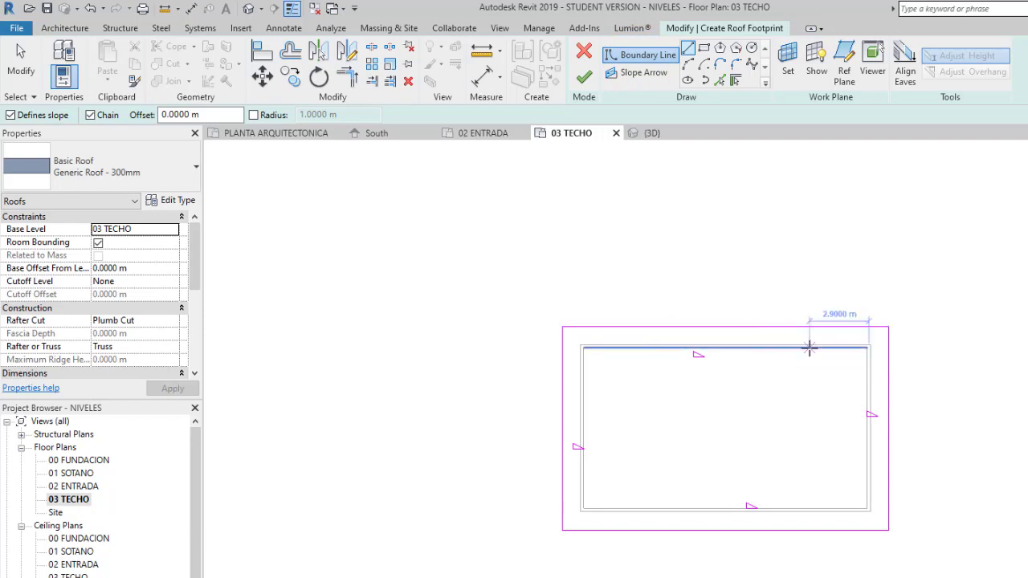
key(Escape)
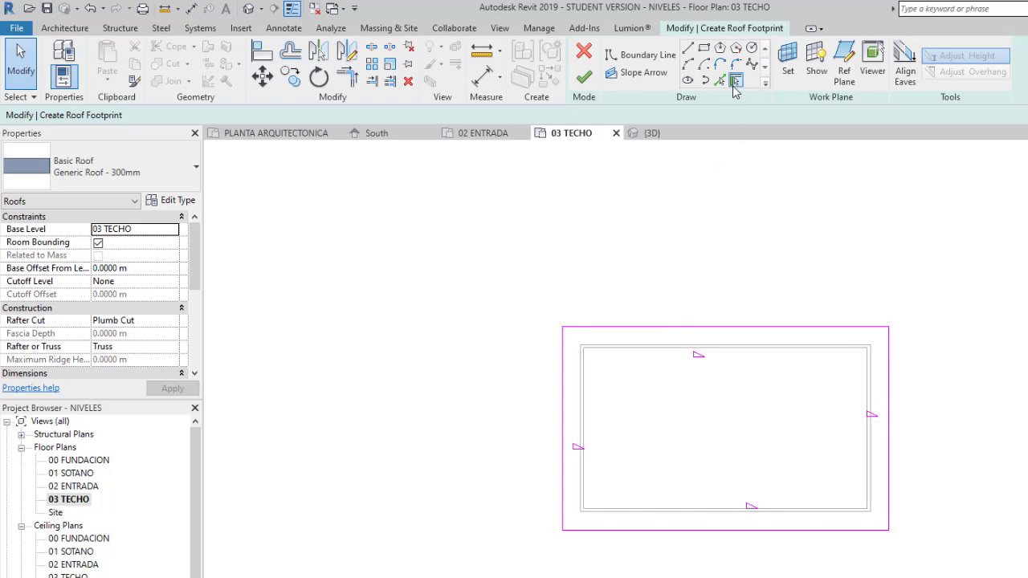
- Select the roof boundary lines one after another to examine how the outline is made up
click(669, 328)
click(563, 360)
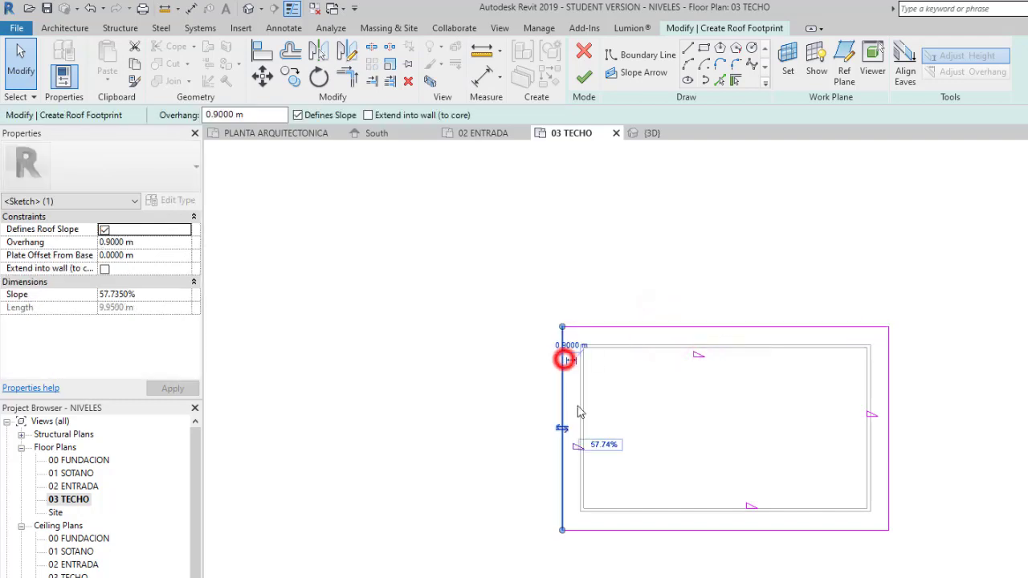
click(626, 530)
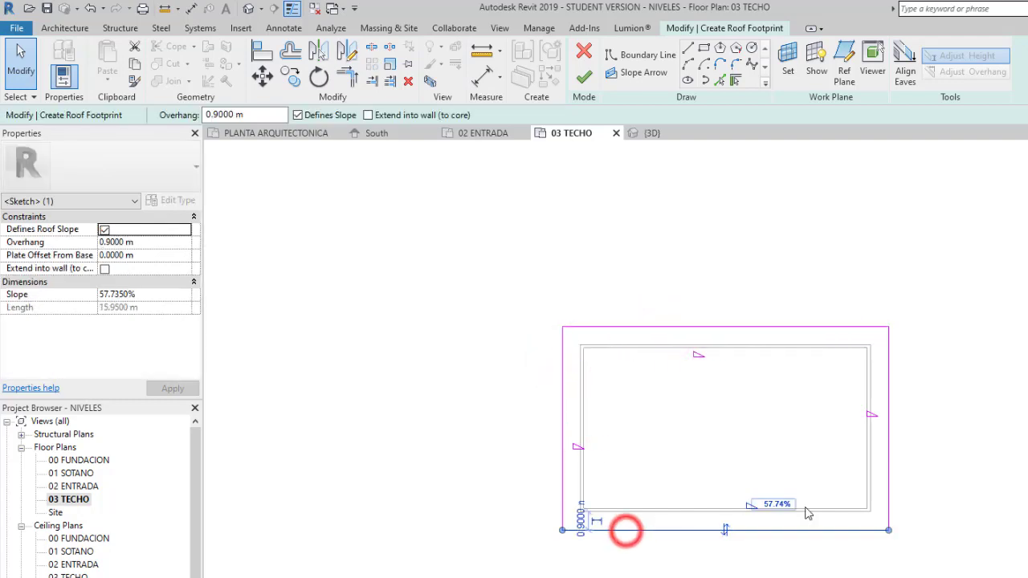
click(887, 464)
click(867, 326)
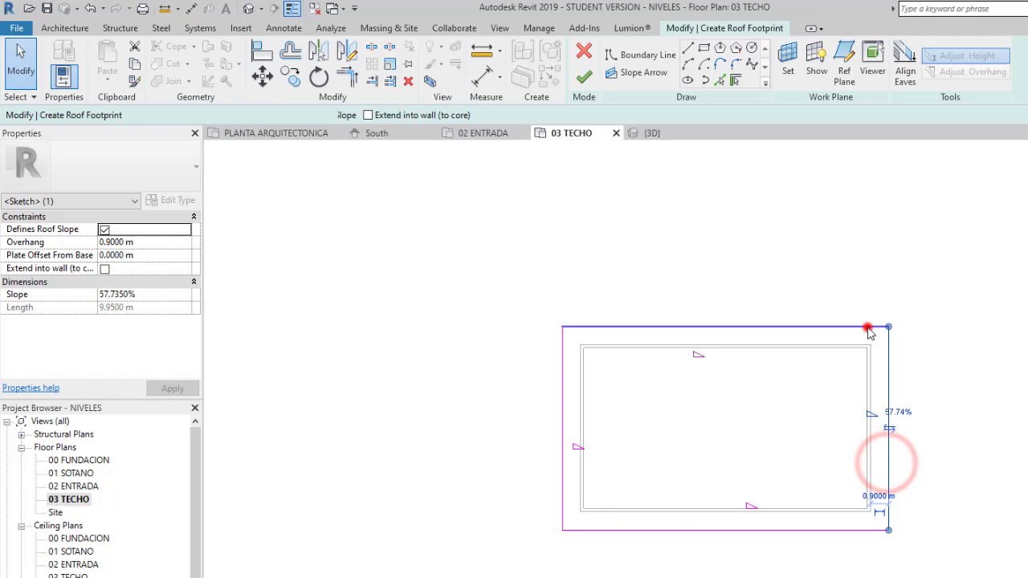
click(946, 421)
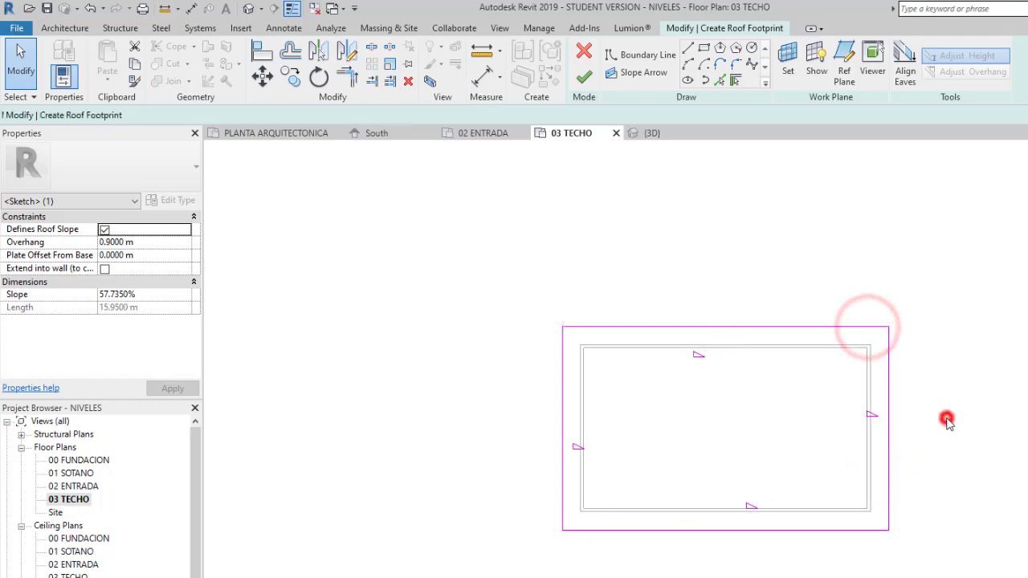
- Shorten the right-hand roof boundary line to about 7.1 m from its upper end, and extend it back to the corner
click(891, 412)
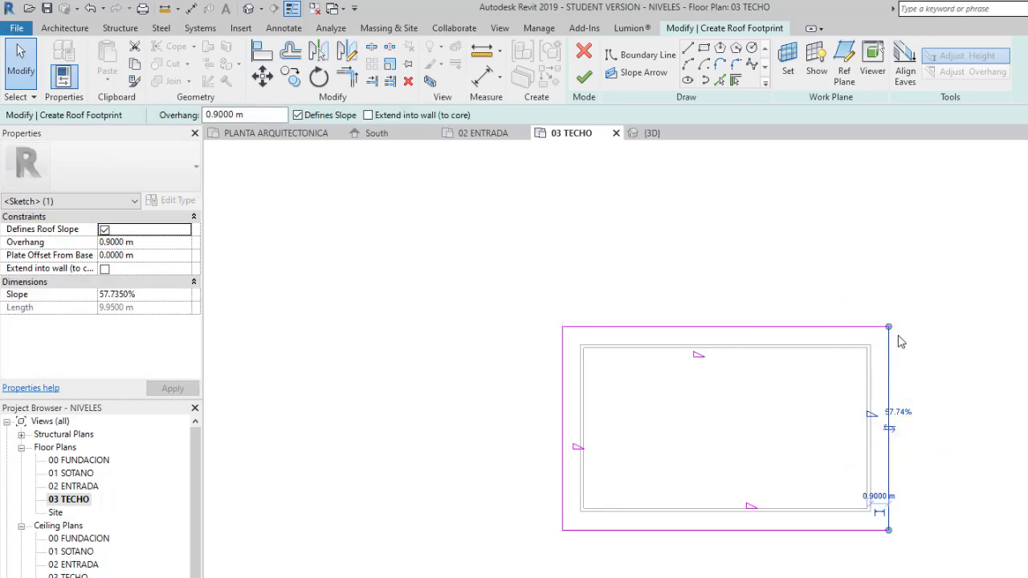
drag(888, 328, 888, 385)
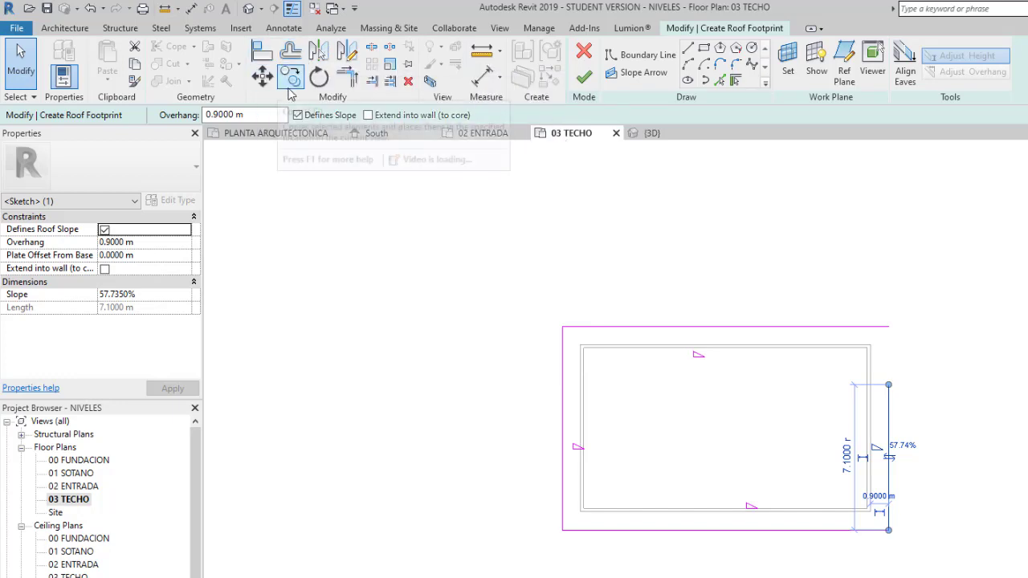
click(891, 387)
drag(893, 387, 889, 326)
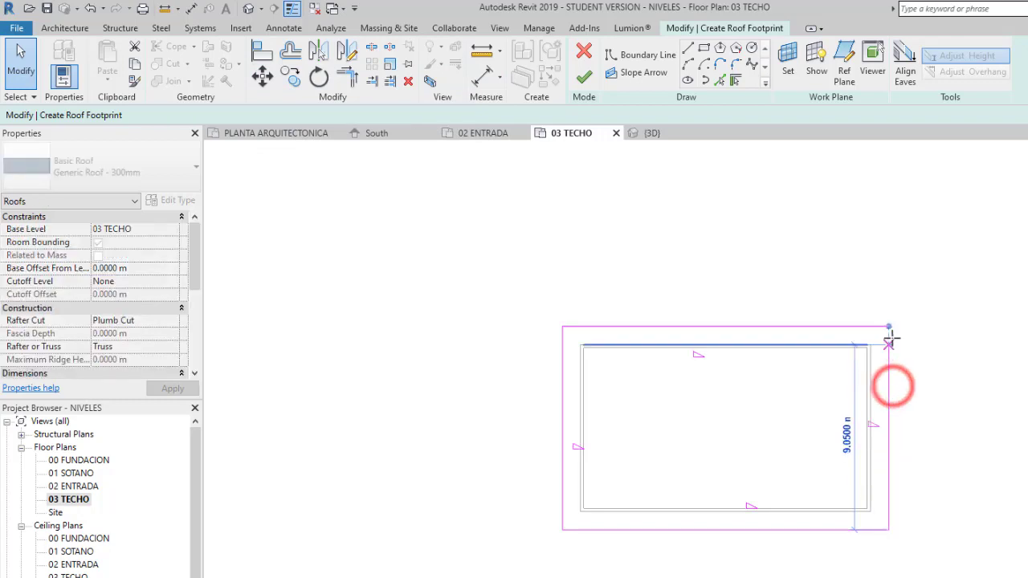
click(944, 384)
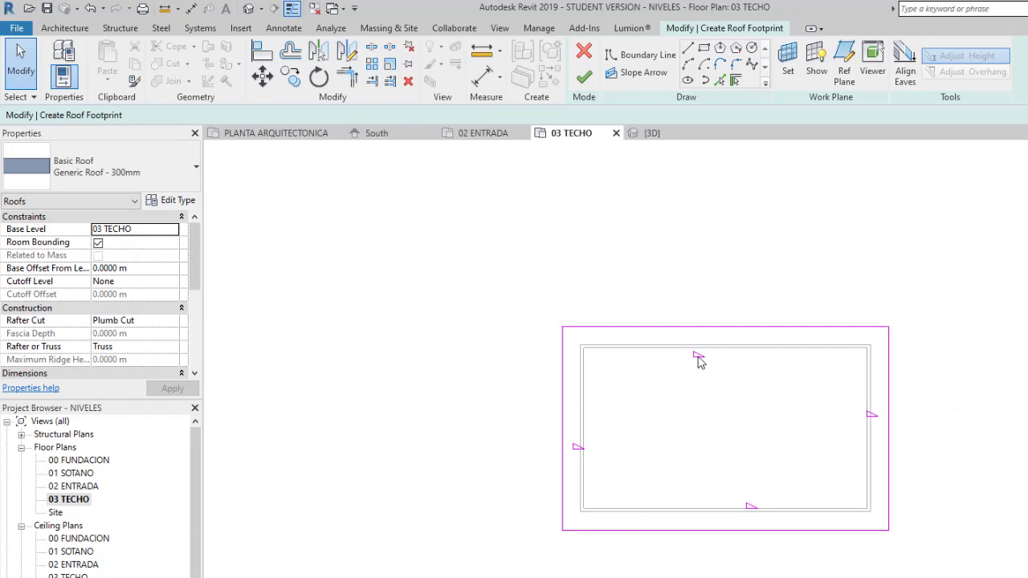
- Check the left, upper, right and lower boundary lines to verify that the roof outline closes at the corners
click(562, 434)
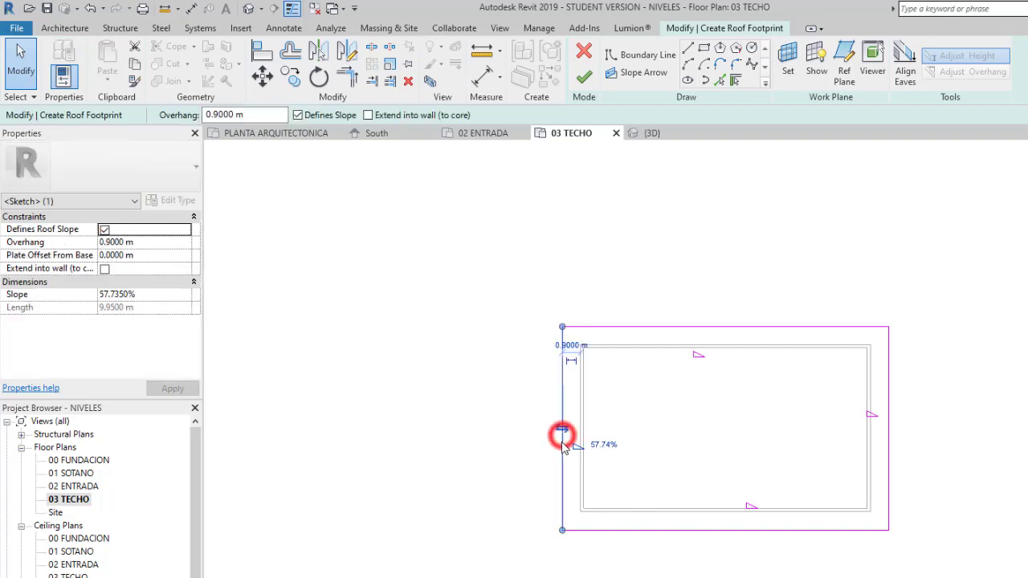
click(624, 327)
click(919, 332)
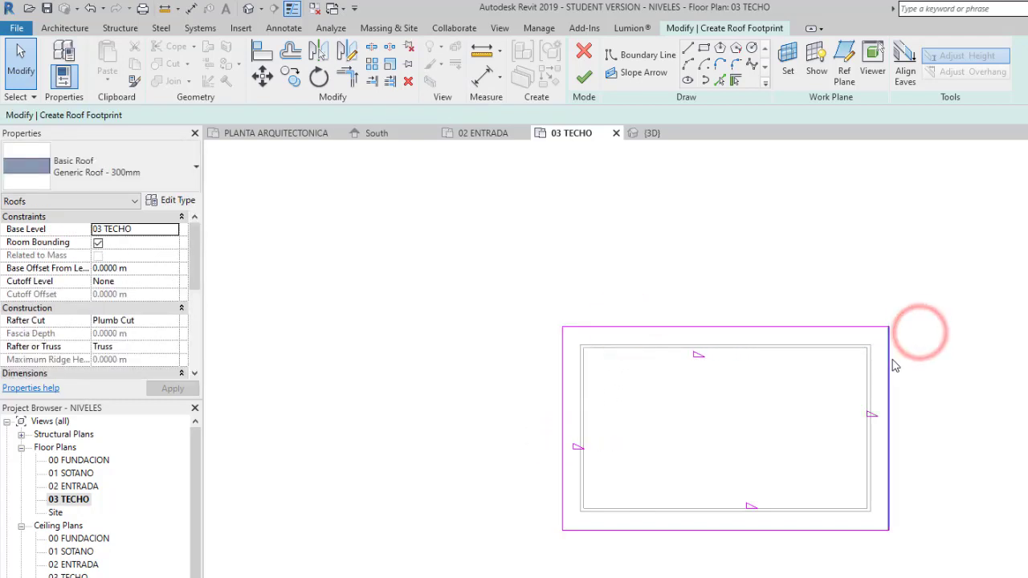
click(890, 361)
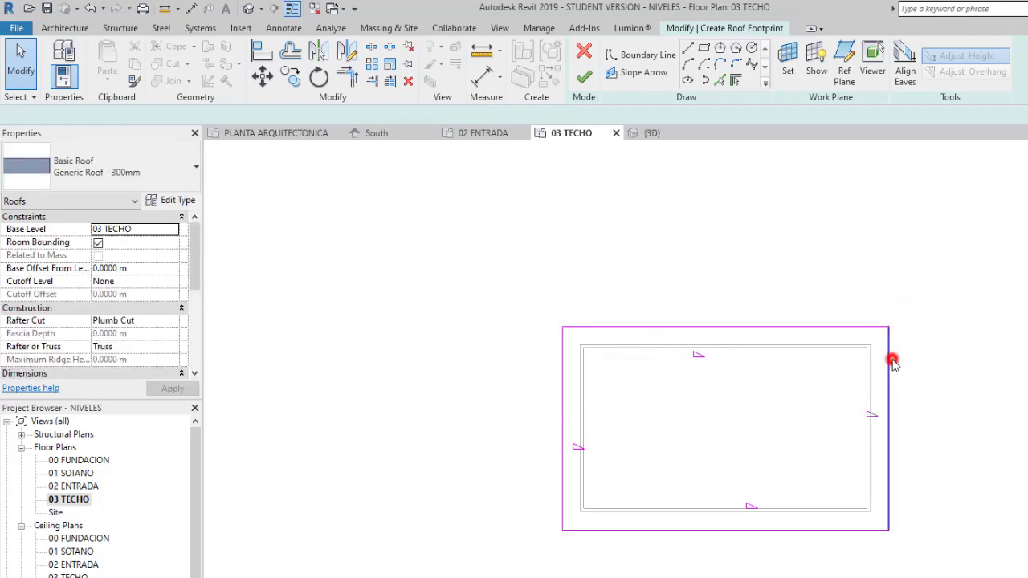
click(872, 530)
click(931, 454)
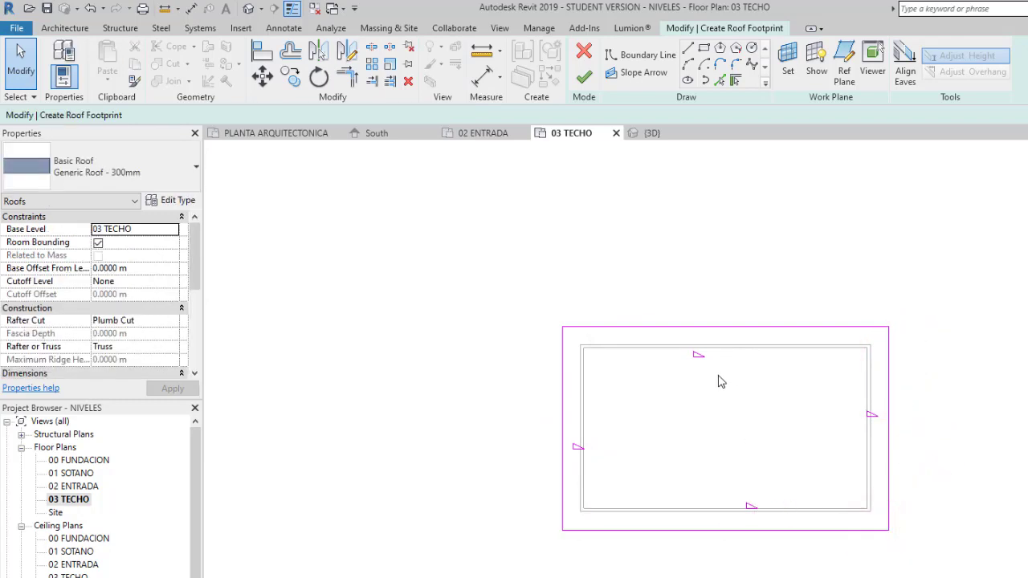
- Turn off slope definition for the upper and lower long boundary lines of the roof
click(720, 326)
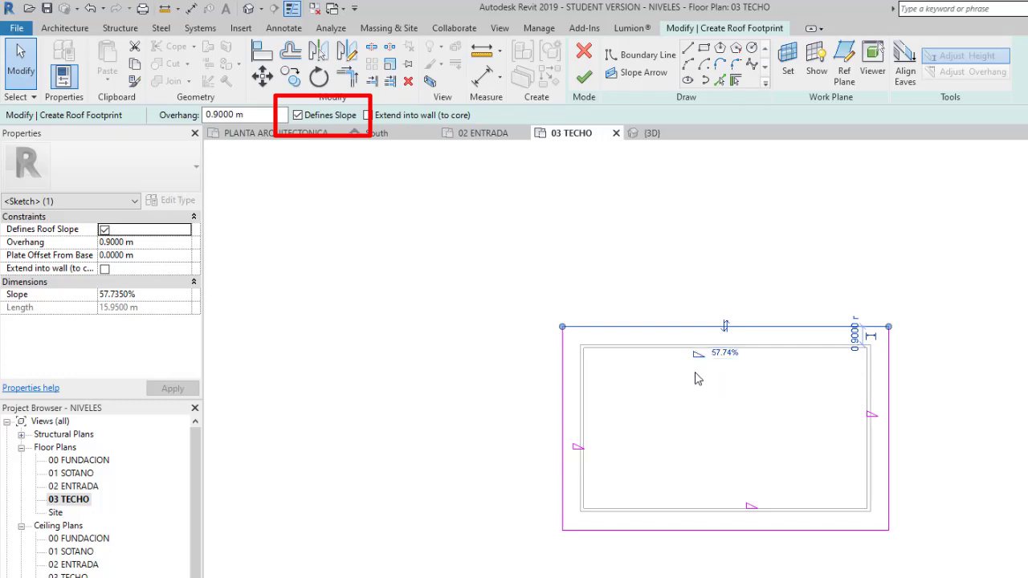
click(299, 115)
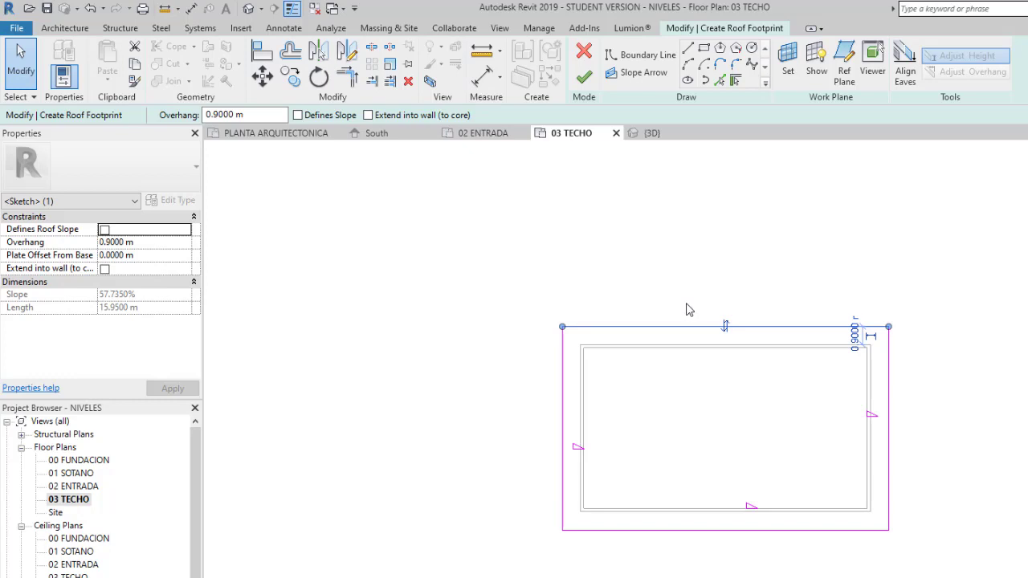
click(748, 533)
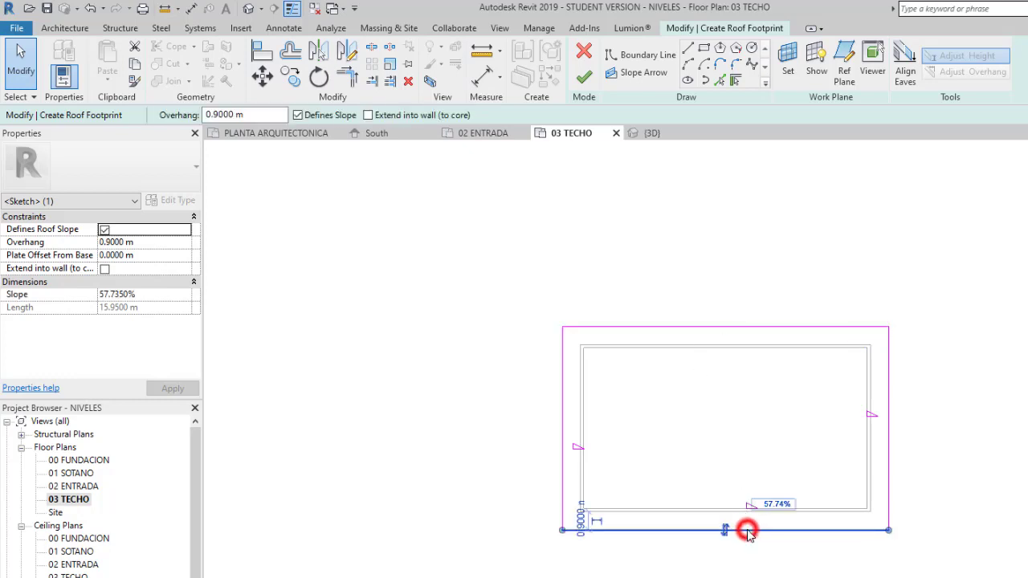
click(321, 117)
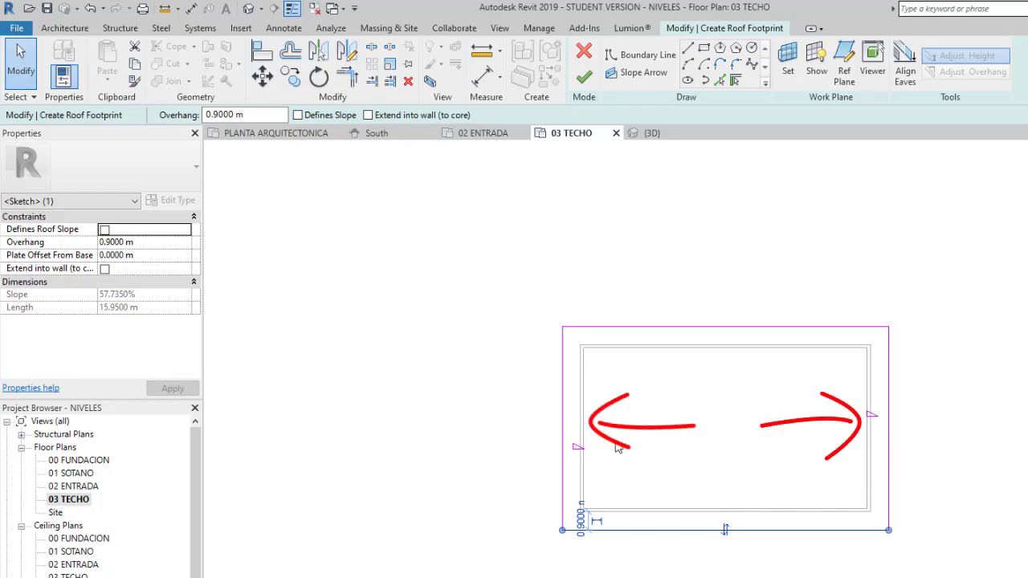
click(487, 430)
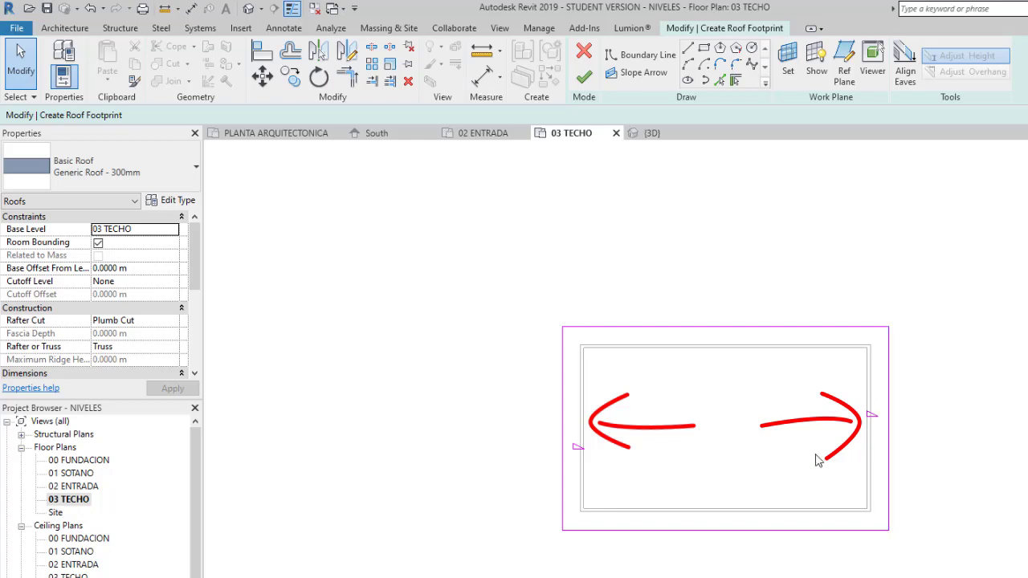
- Set the slope of the left short roof boundary line to 15%
drag(198, 251, 198, 285)
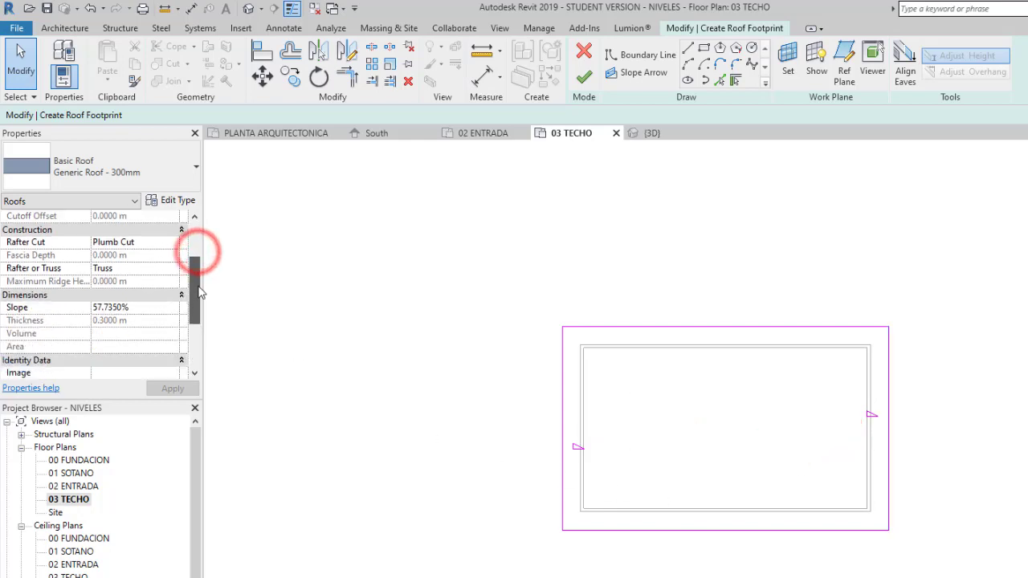
click(523, 412)
drag(573, 485, 518, 433)
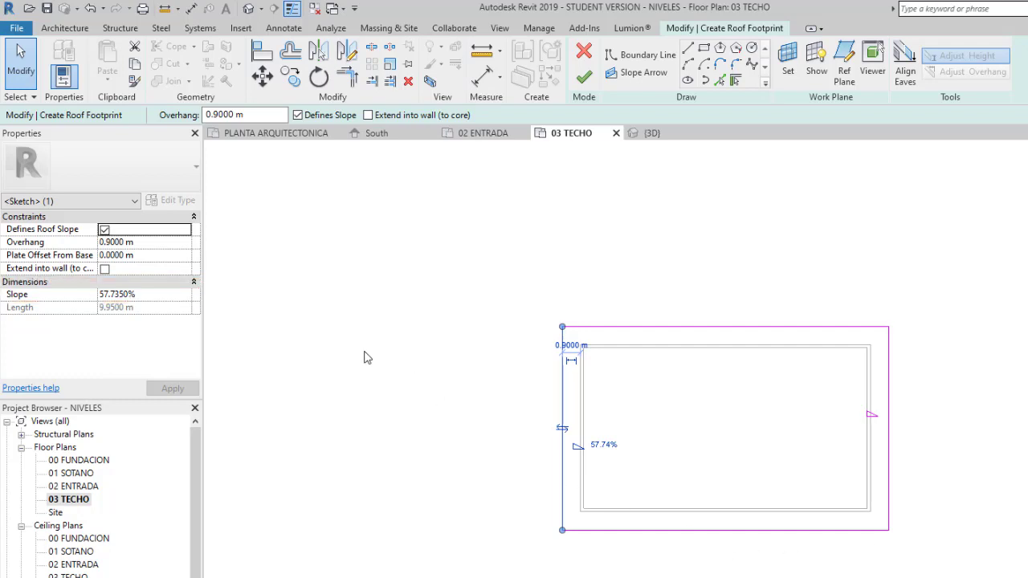
click(160, 294)
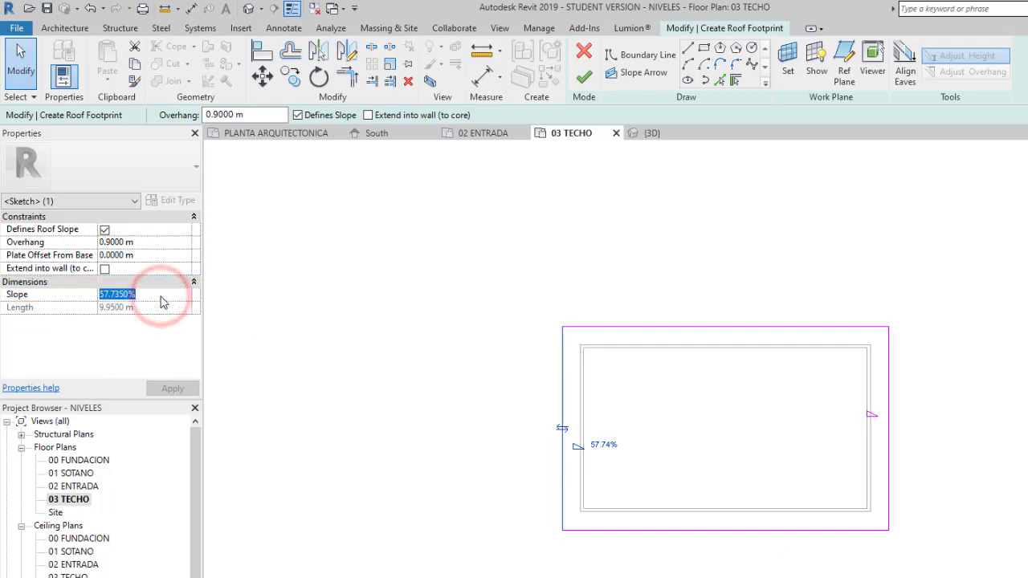
text(15)
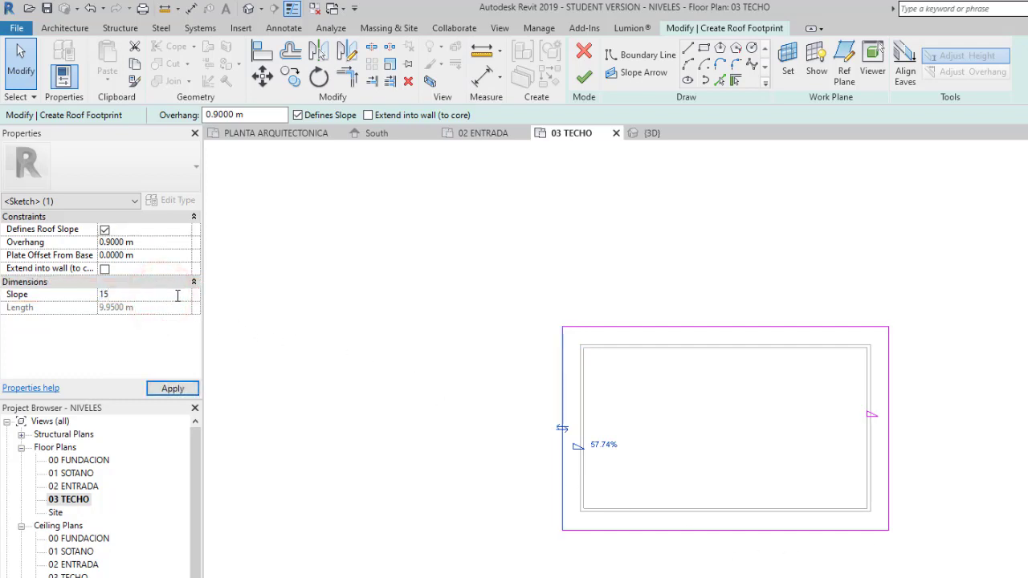
click(408, 396)
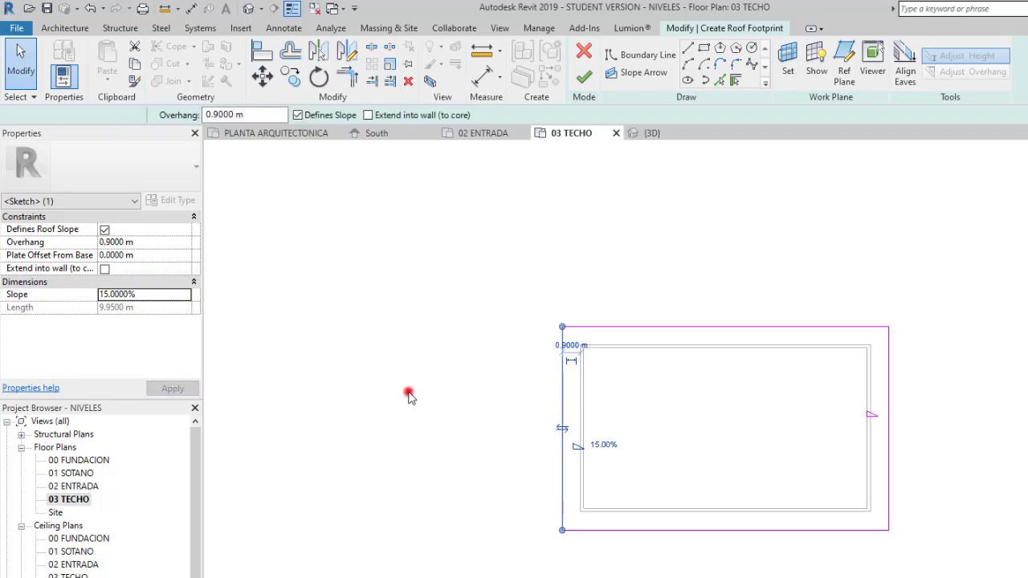
- Set the slope of the right short roof boundary line to 15%
click(888, 397)
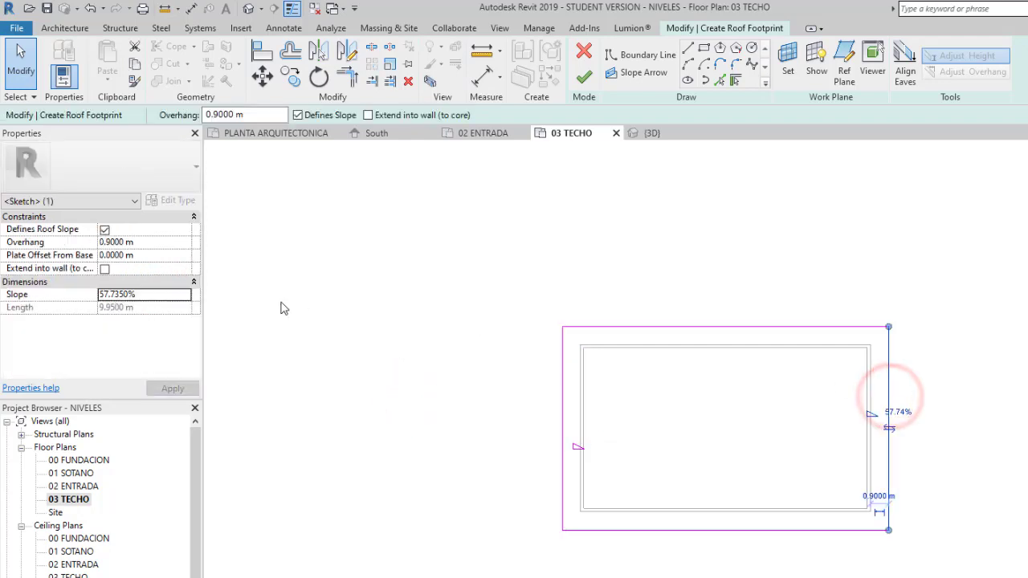
click(159, 294)
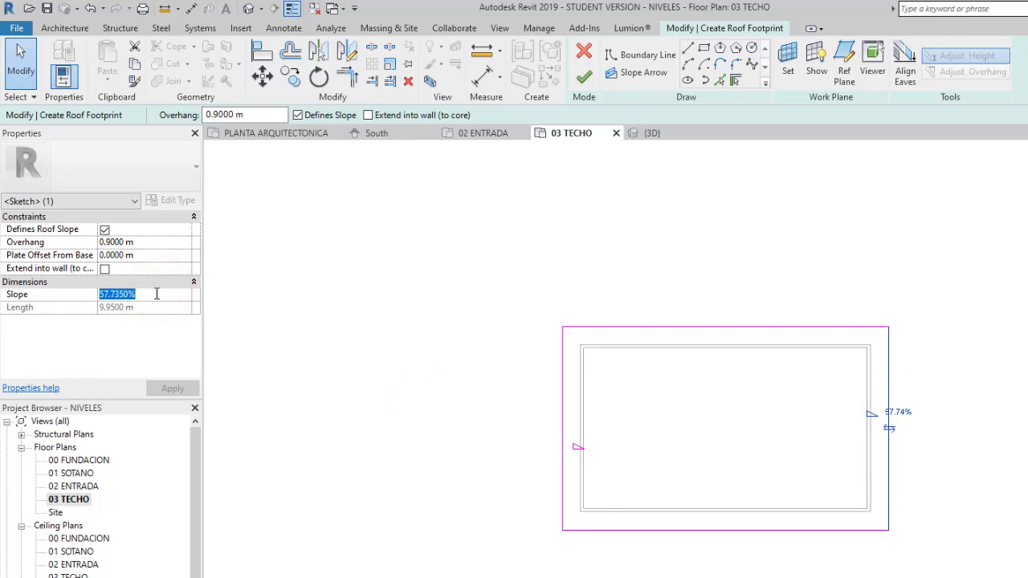
text(15)
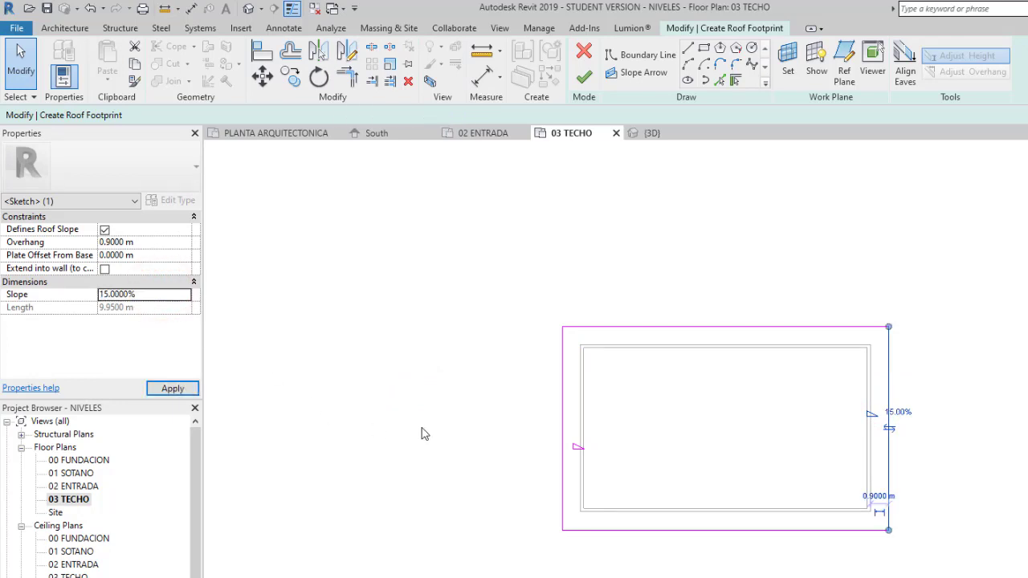
click(421, 428)
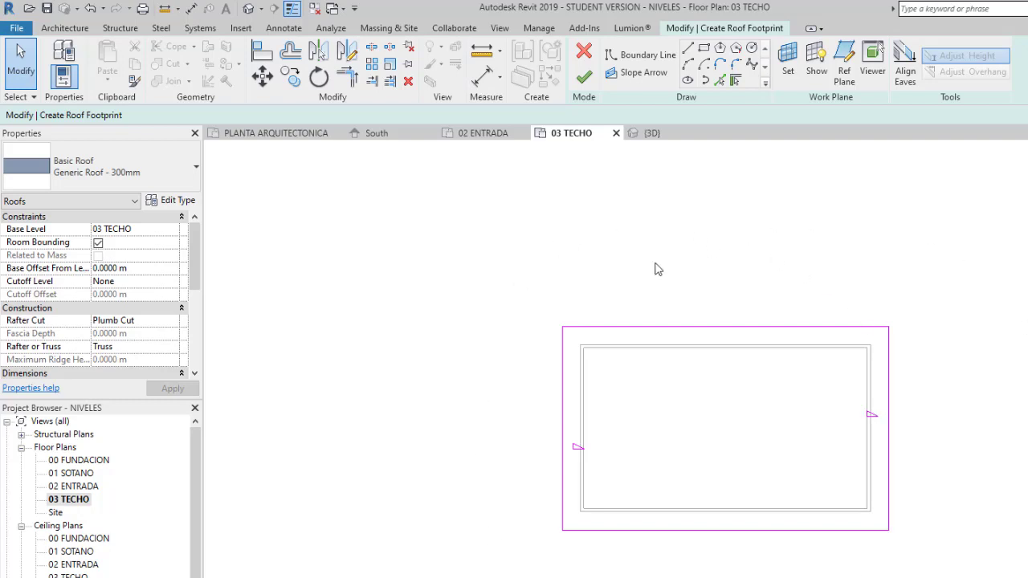
- Finish the roof footprint sketch and attach the highlighted walls to the roof
click(583, 80)
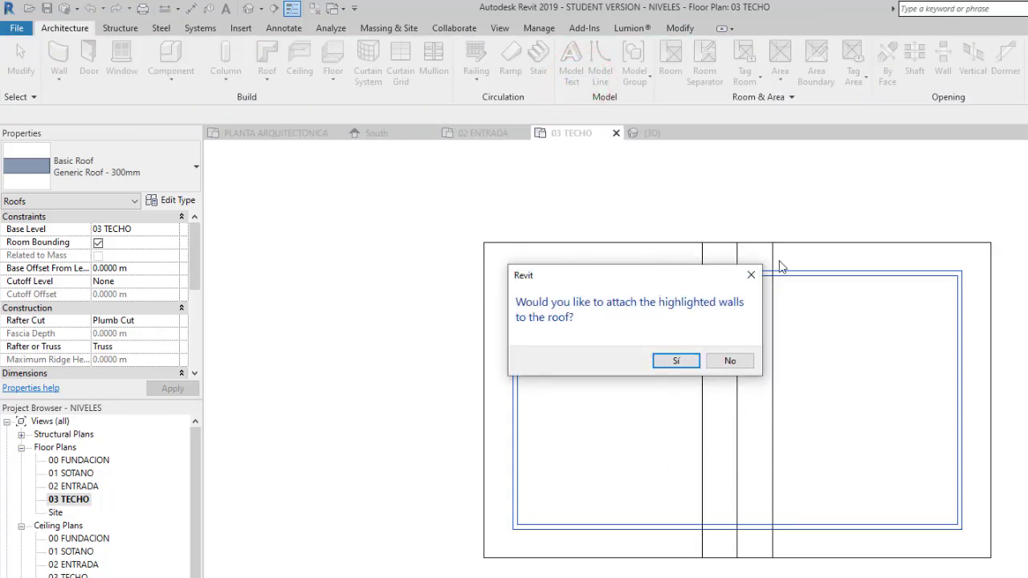
drag(663, 281, 776, 367)
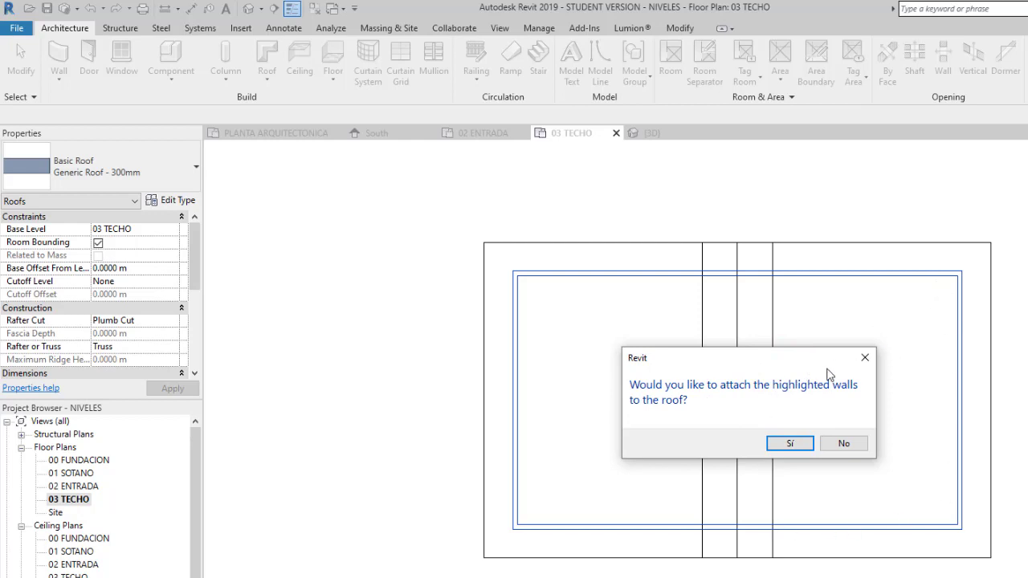
click(790, 444)
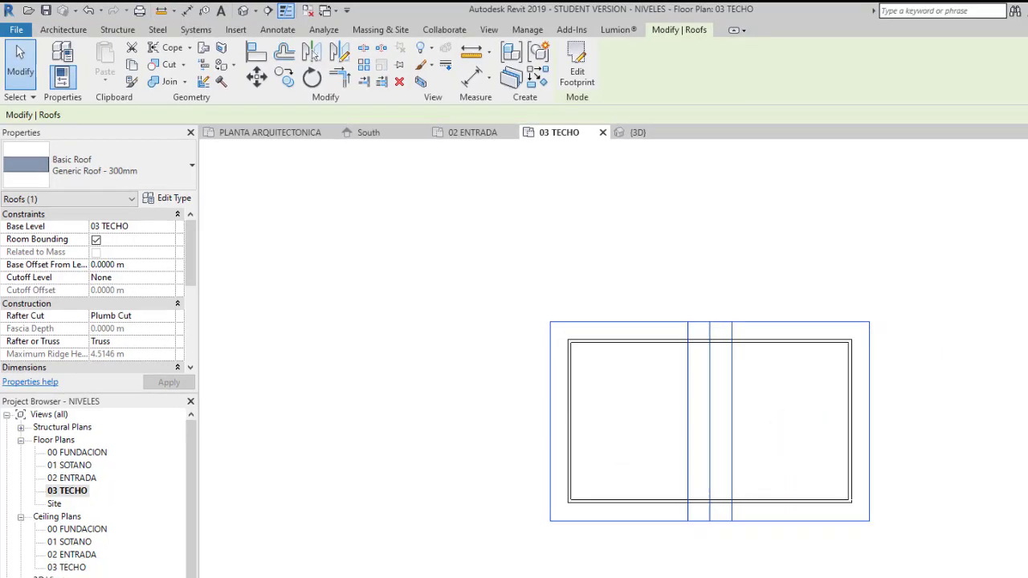
- Deselect the roof and display the 03 TECHO floor plan in a shaded visual style
click(224, 568)
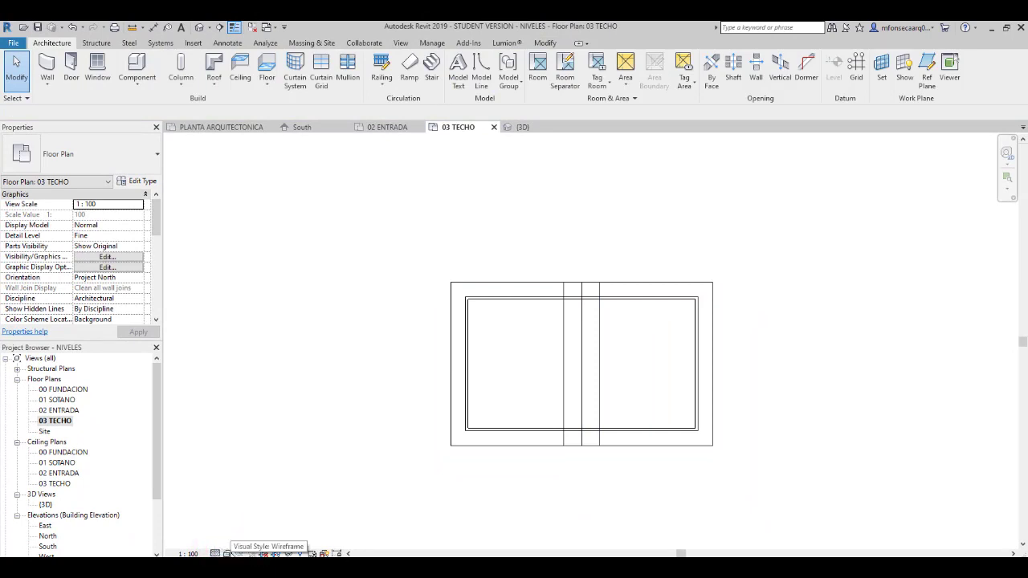
click(228, 553)
click(244, 507)
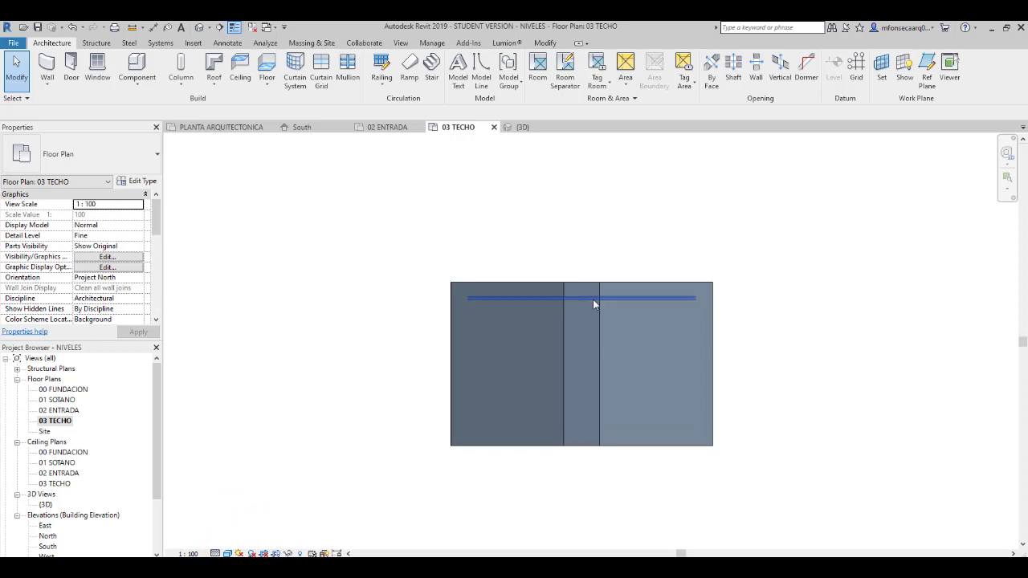
- Open the default 3D view and examine the gable roof and attached walls from an angle and from the front
click(208, 27)
click(225, 41)
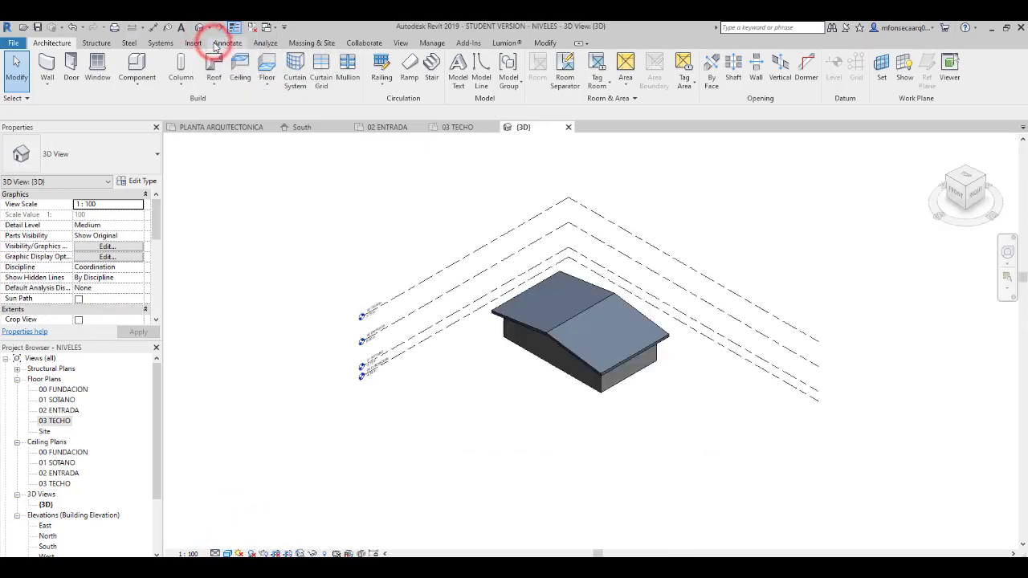
scroll(553, 353, up, 4)
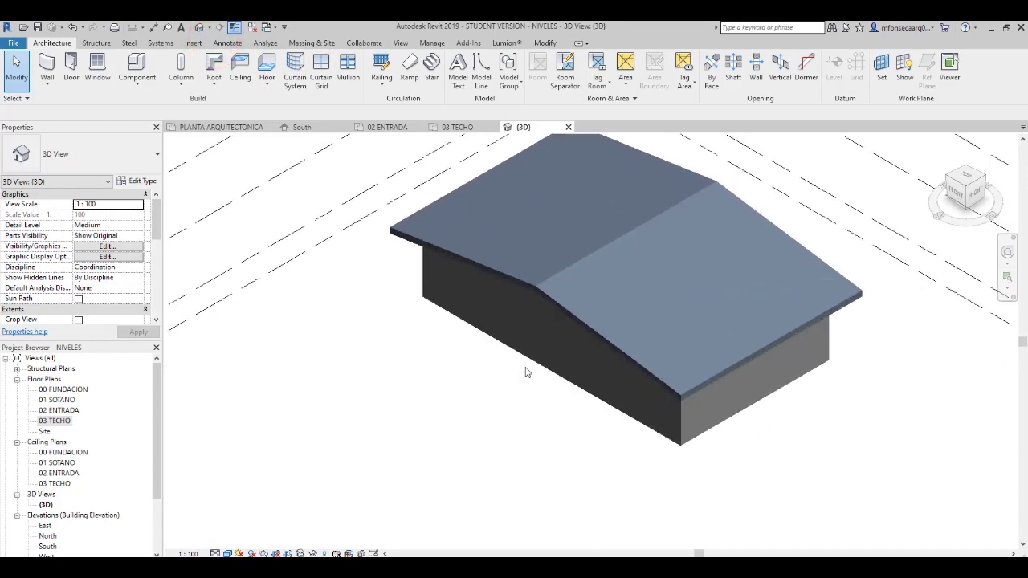
scroll(482, 374, down, 2)
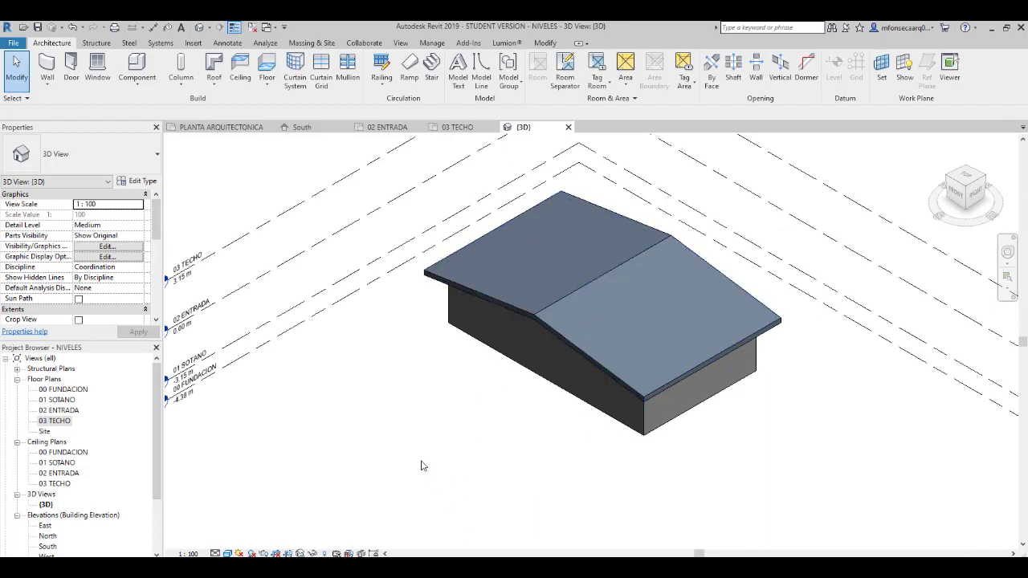
shift+middle_drag(426, 447, 537, 273)
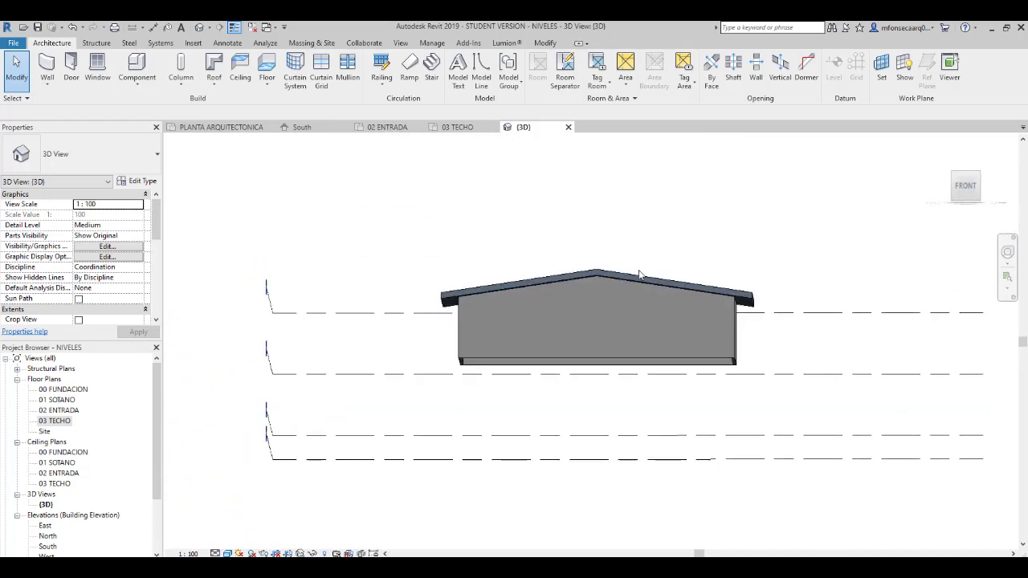
scroll(633, 278, up, 2)
scroll(562, 277, up, 2)
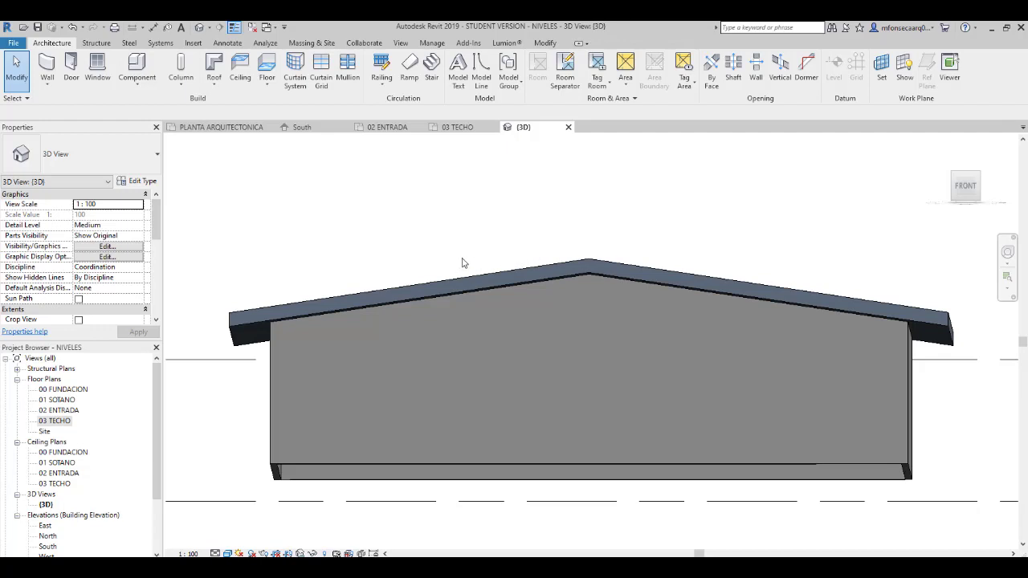
- Reopen the roof's footprint in the 03 TECHO plan and make the upper long boundary line define a 15% slope
double_click(55, 421)
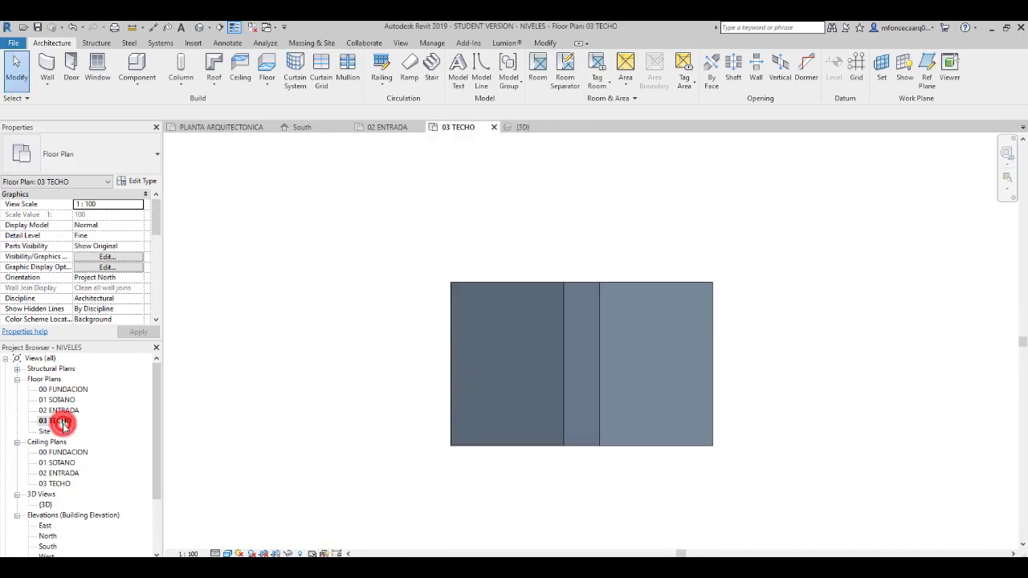
click(660, 288)
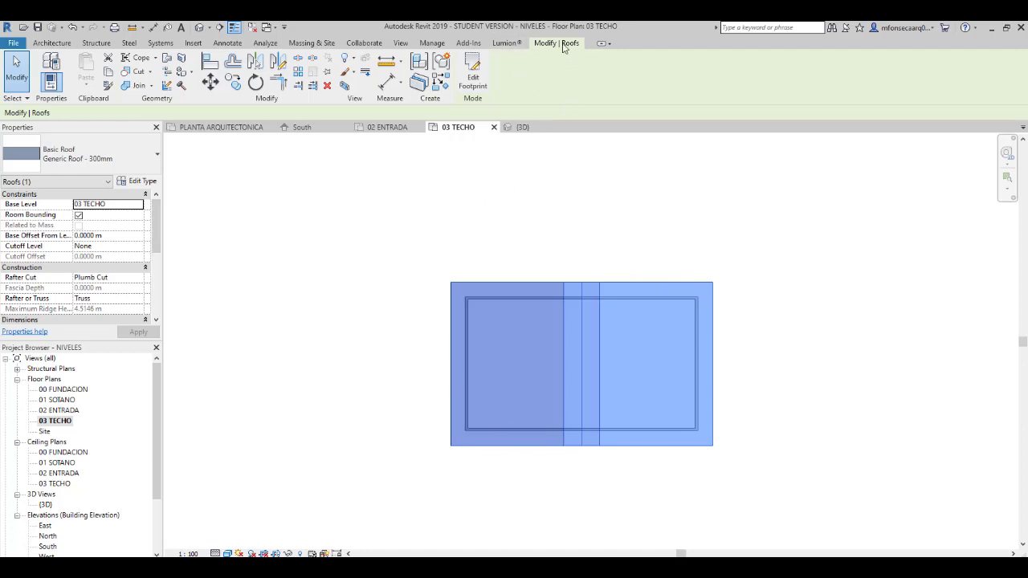
click(476, 80)
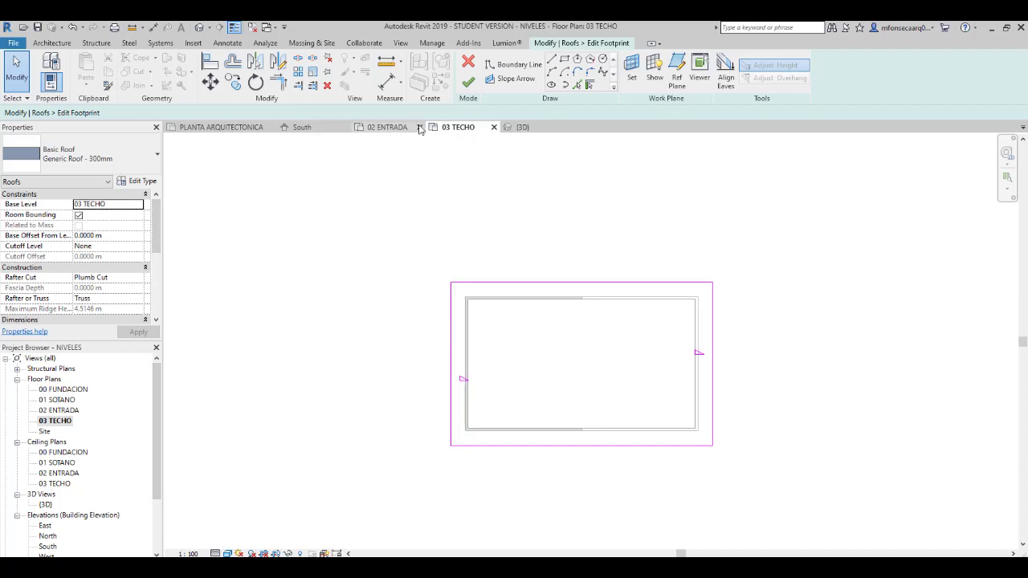
click(579, 282)
click(271, 113)
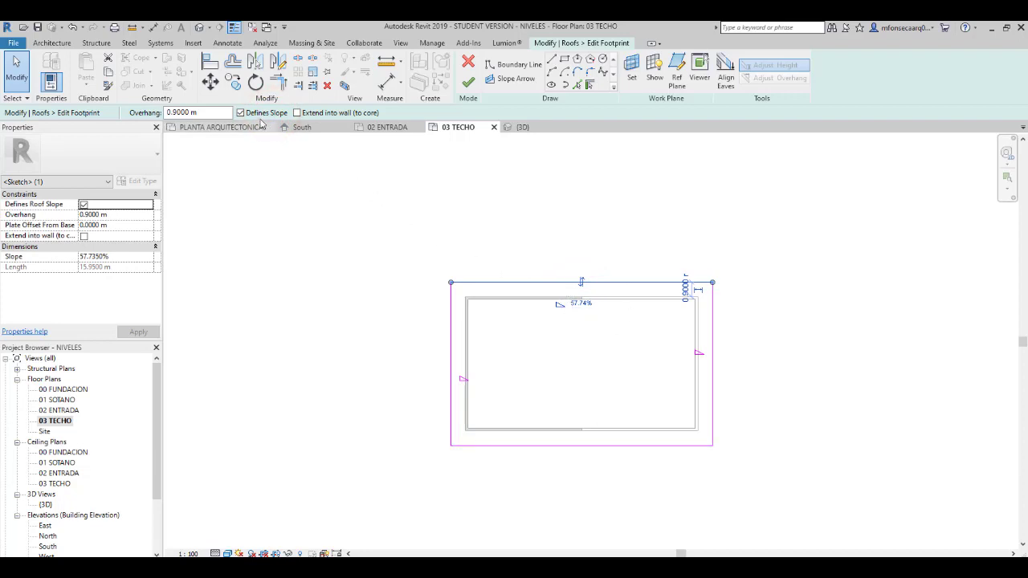
click(125, 257)
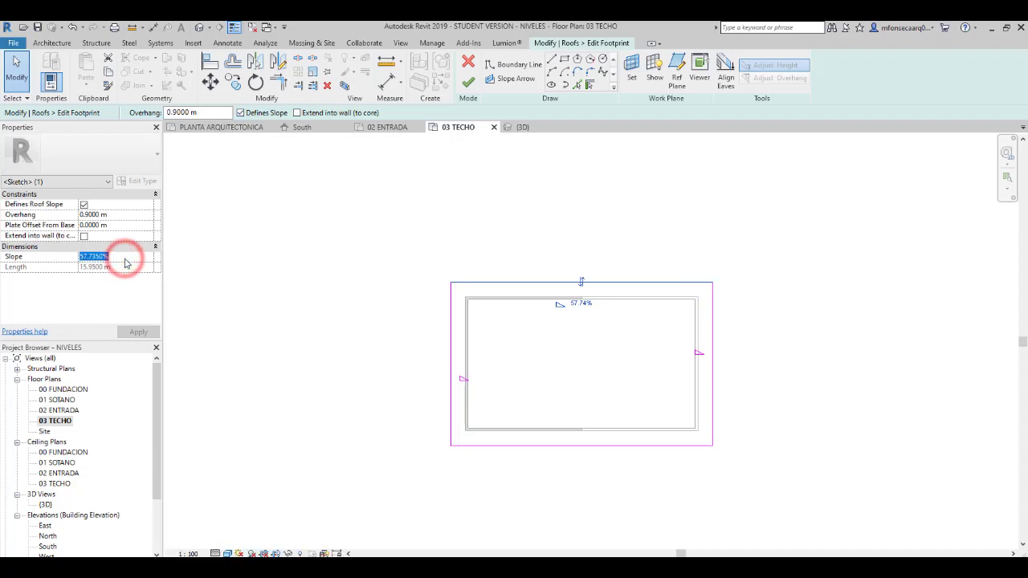
text(15)
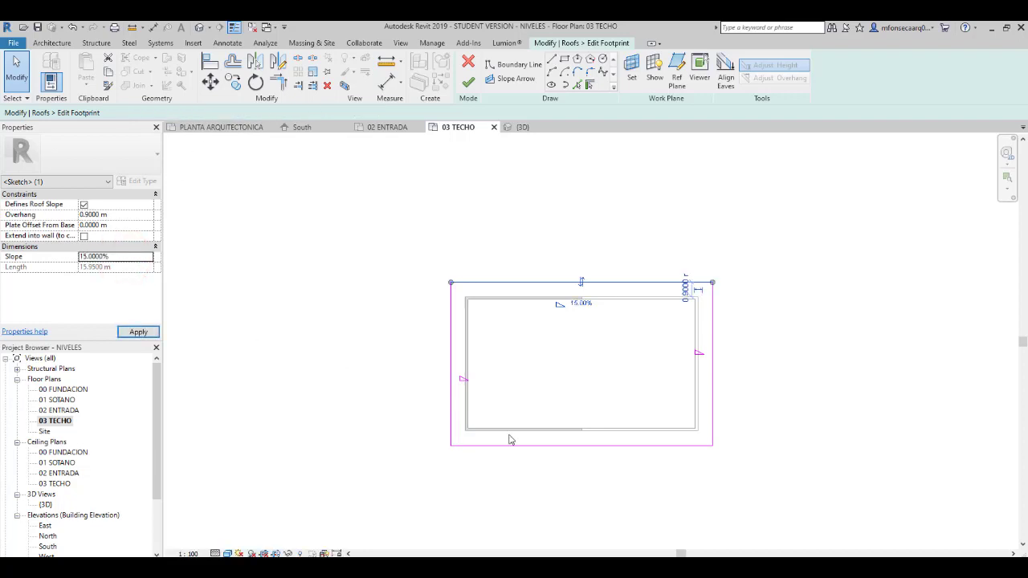
- Make the lower long boundary line define a 15% slope and finish the footprint edit
click(530, 446)
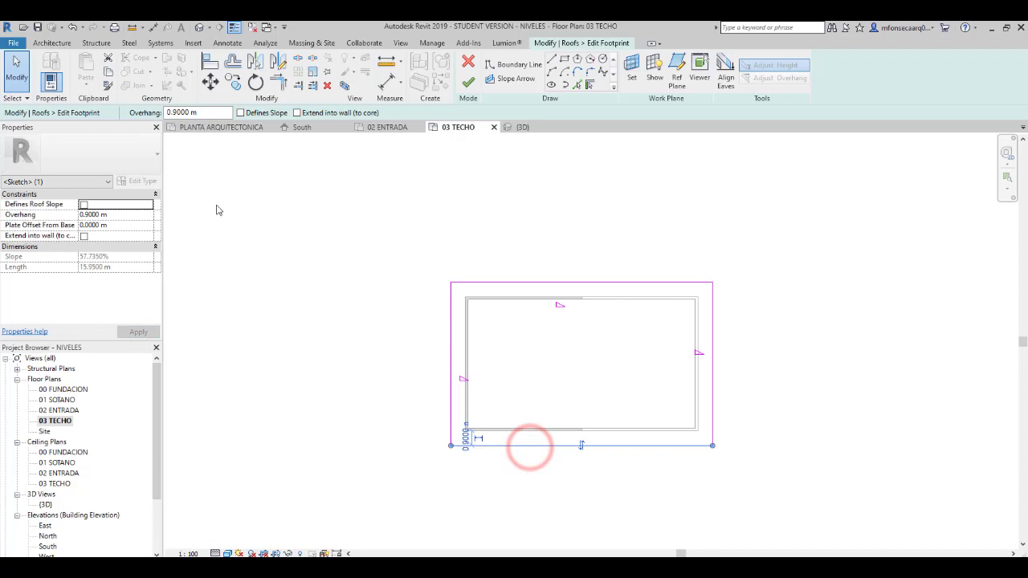
click(262, 112)
click(115, 257)
text(15)
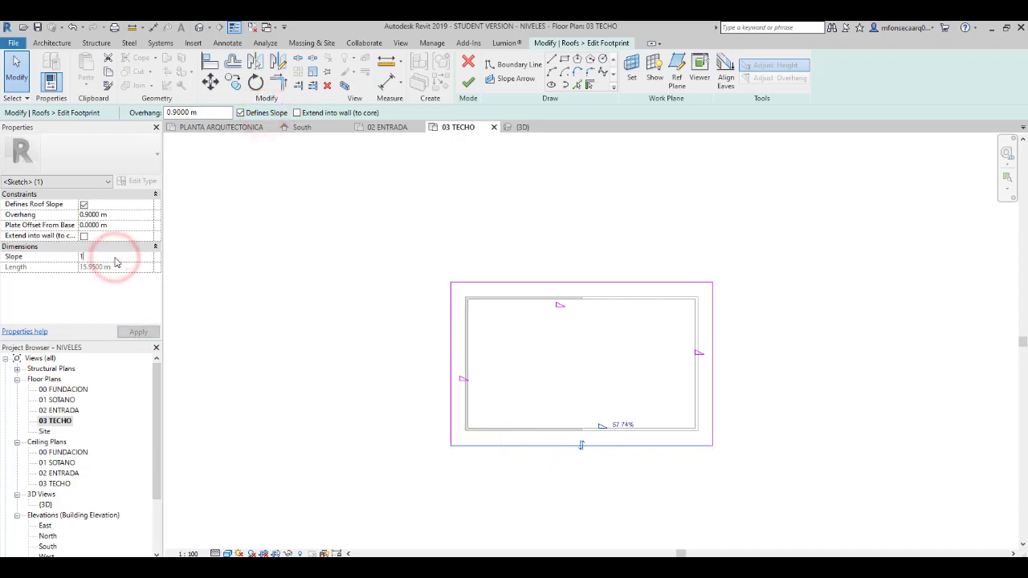
click(368, 374)
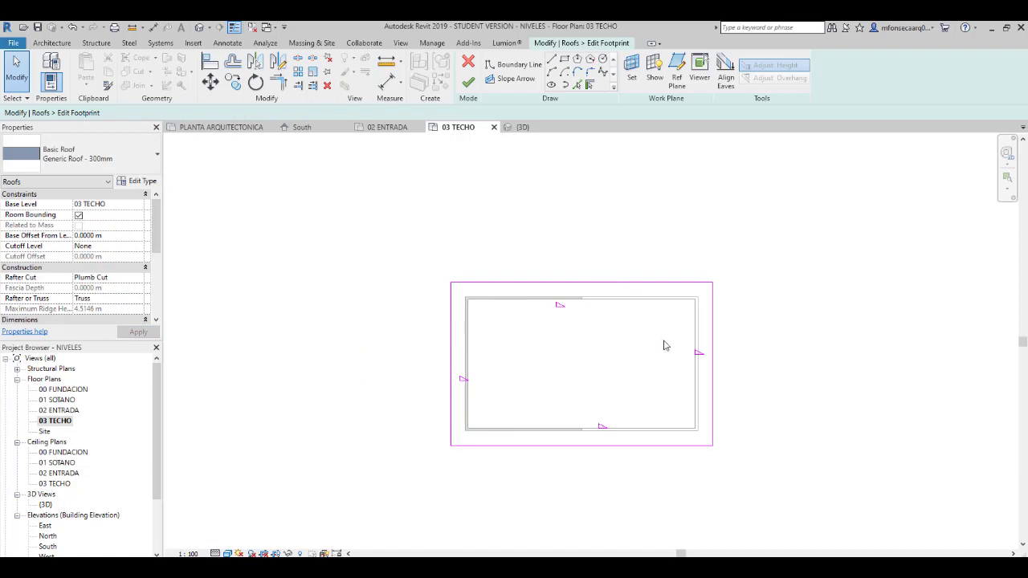
click(469, 82)
click(756, 306)
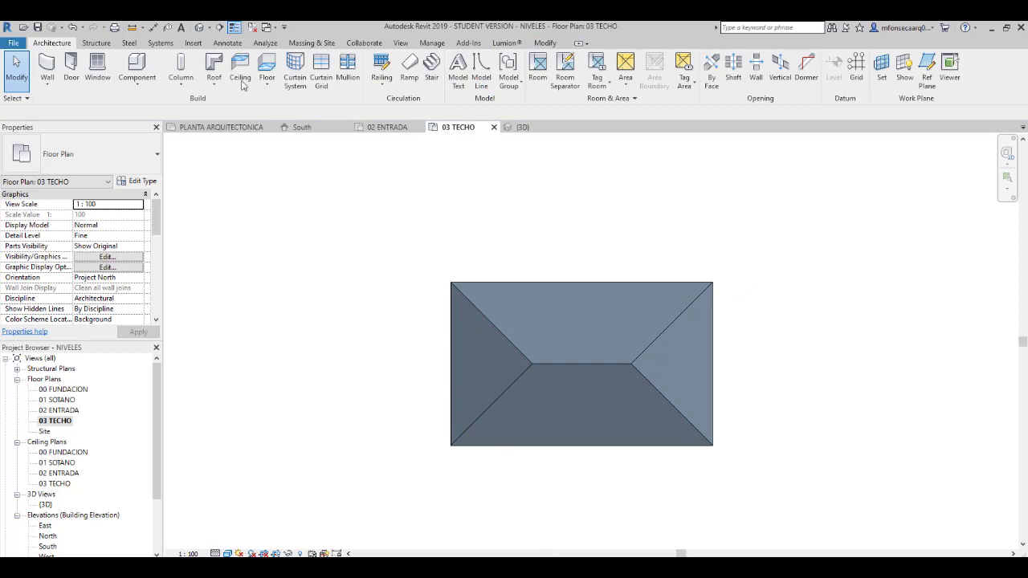
- Examine the four-sided hip roof from above one corner in the default 3D view
click(206, 27)
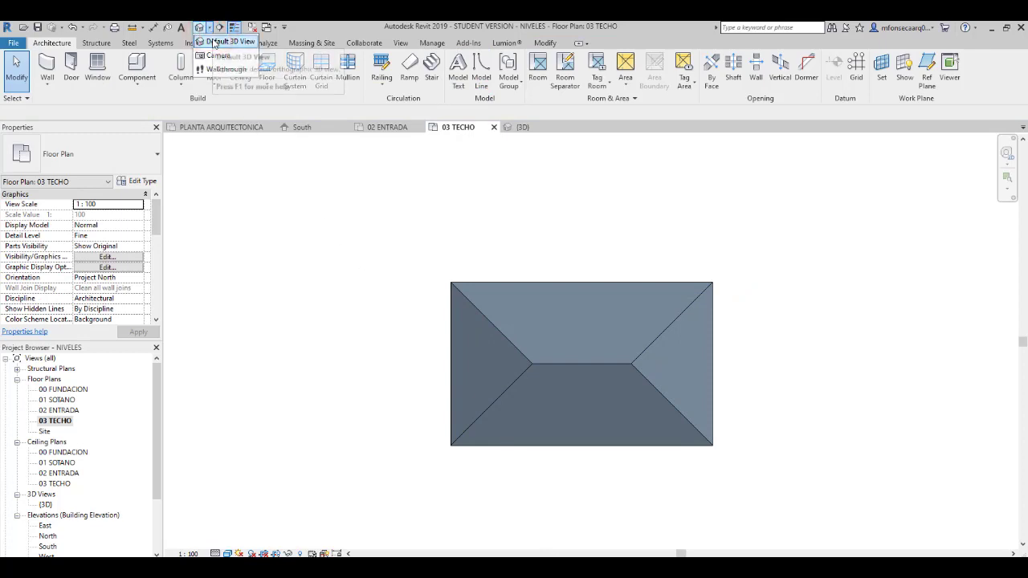
click(215, 42)
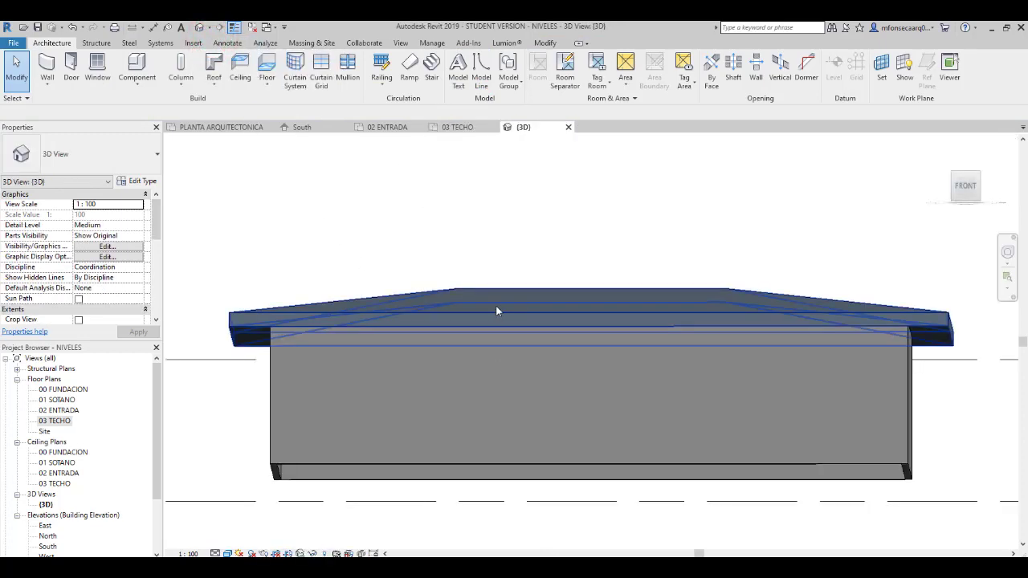
shift+middle_drag(495, 295, 356, 383)
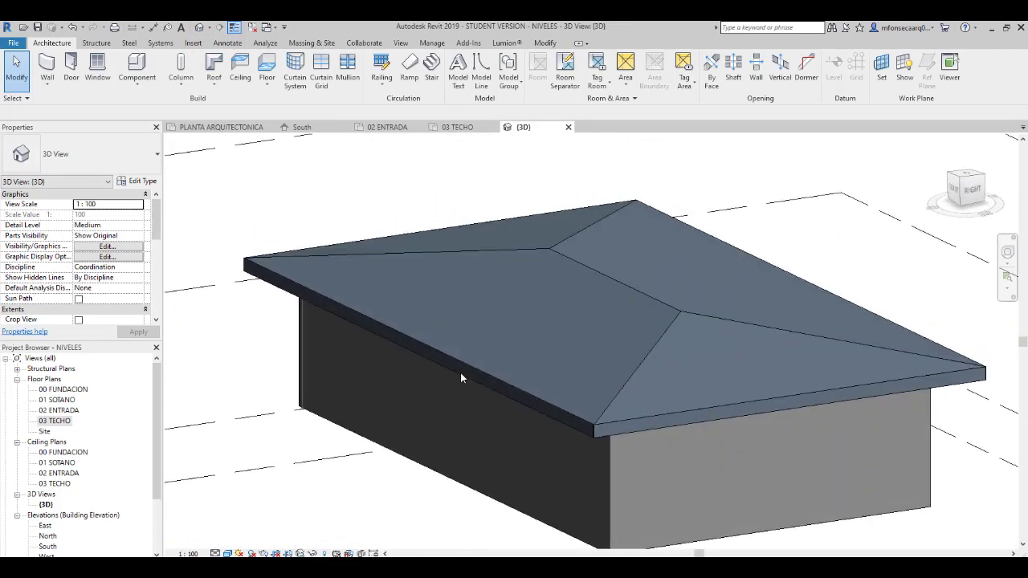
- Set the slope of the whole hip roof to 45% in its instance properties
click(662, 334)
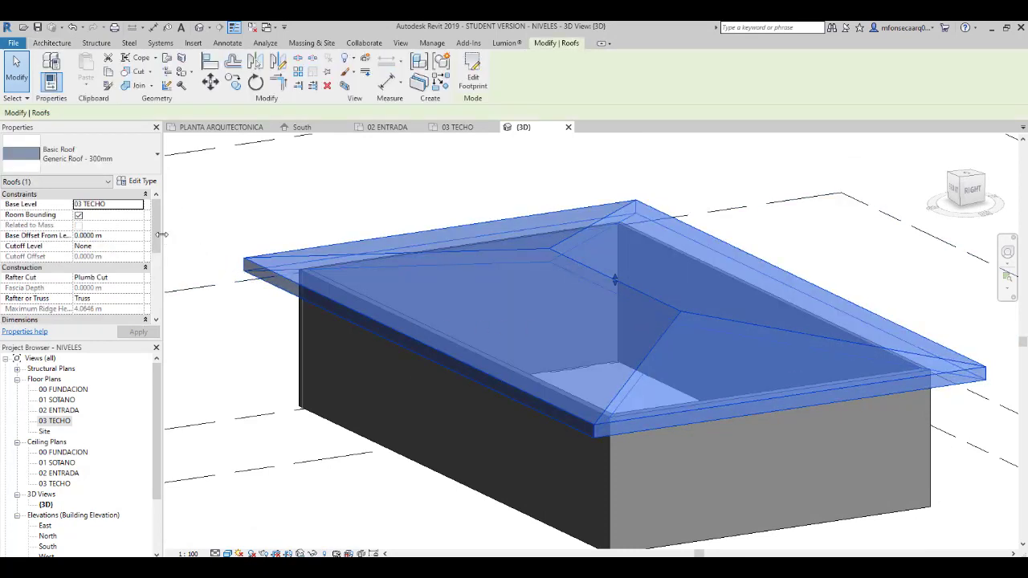
drag(158, 232, 156, 261)
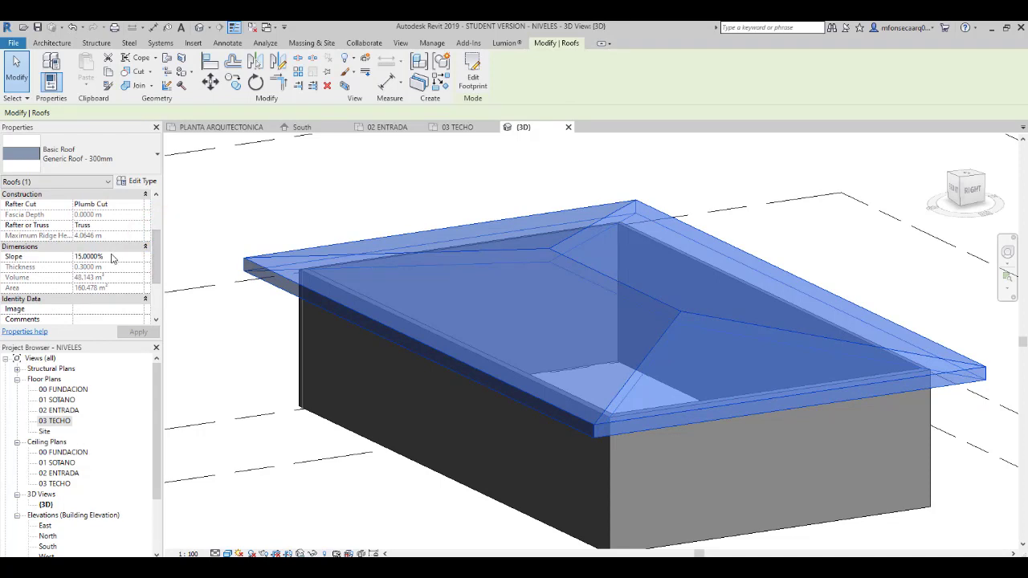
click(112, 257)
text(45)
key(Return)
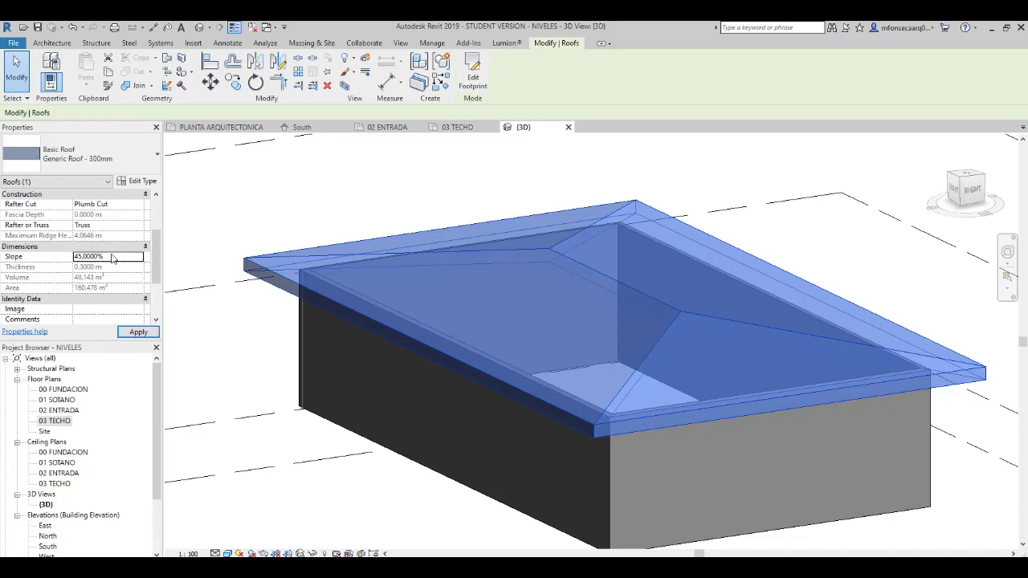
click(374, 464)
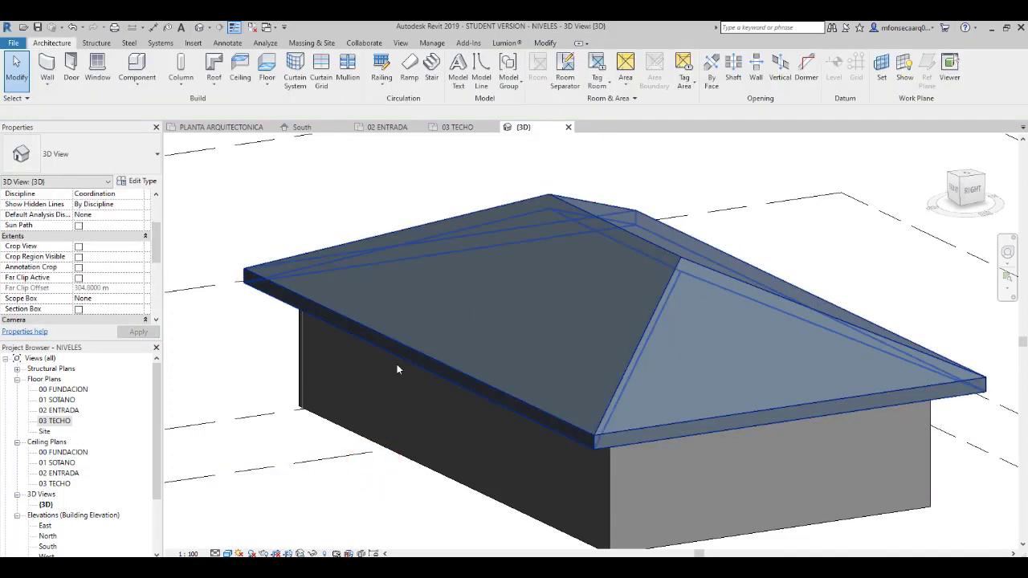
- Change the hip roof's rafter cut to Two Cut - Plumb
shift+middle_drag(397, 422, 548, 293)
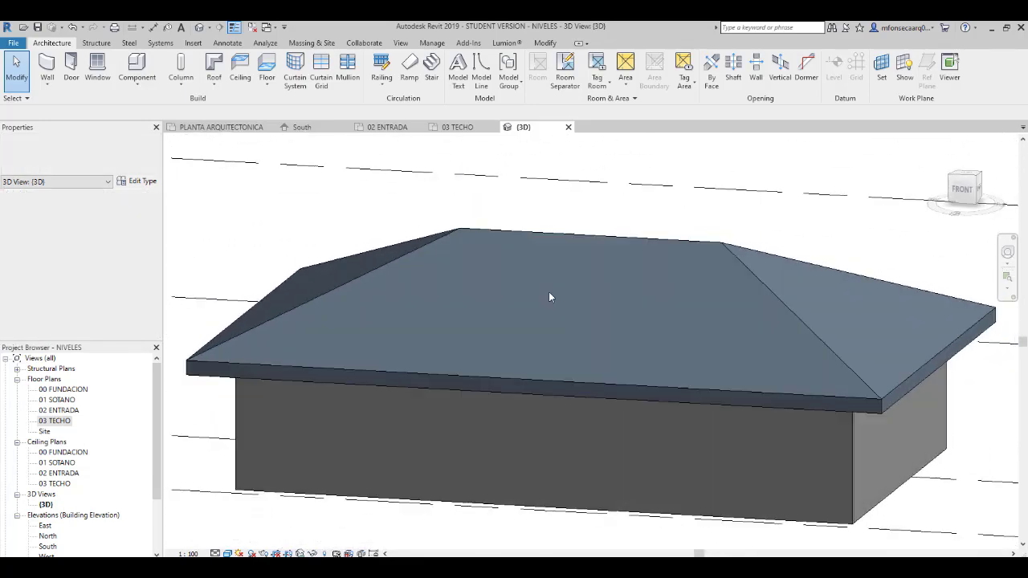
click(584, 241)
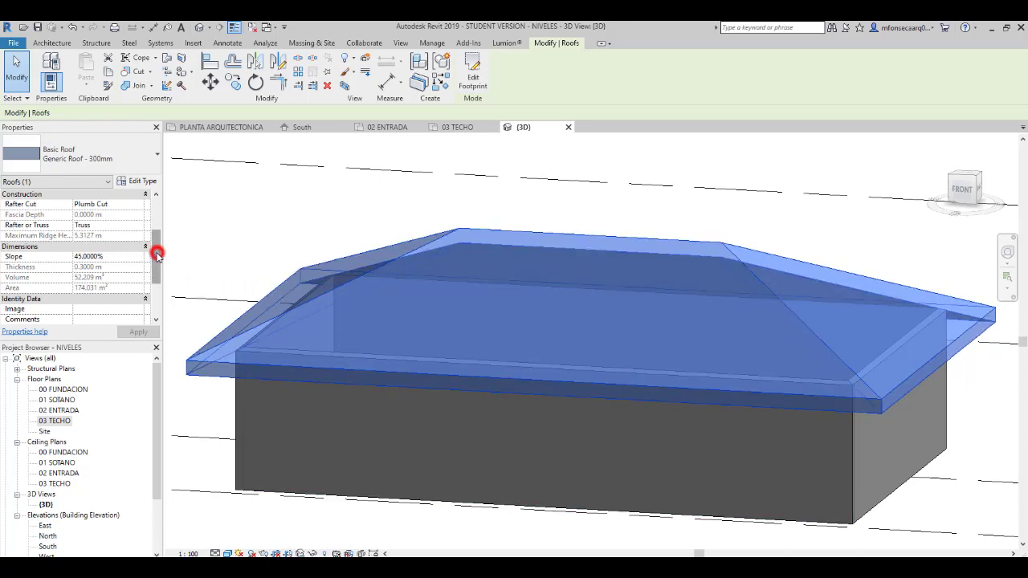
scroll(157, 254, up, 1)
click(138, 224)
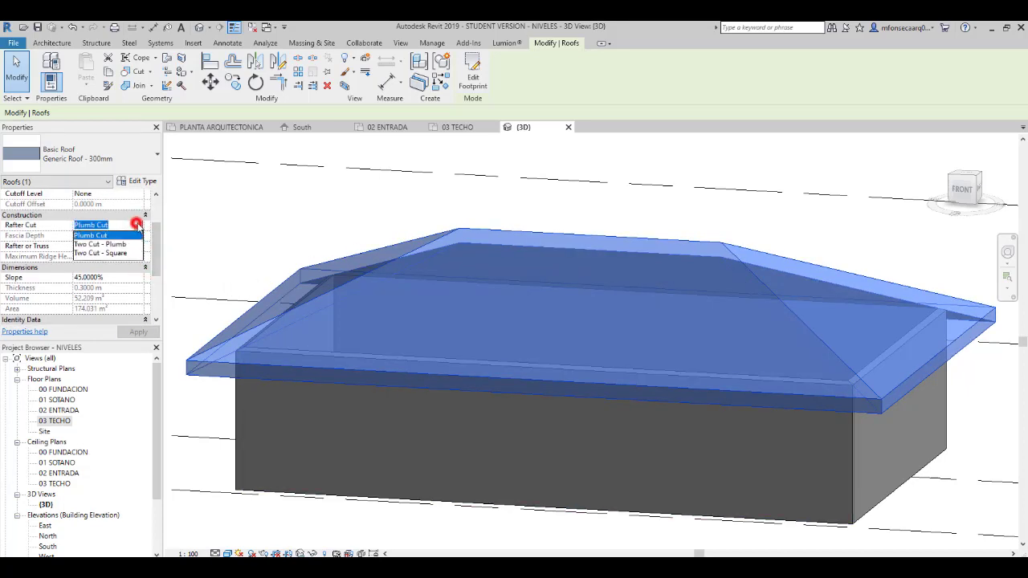
click(124, 244)
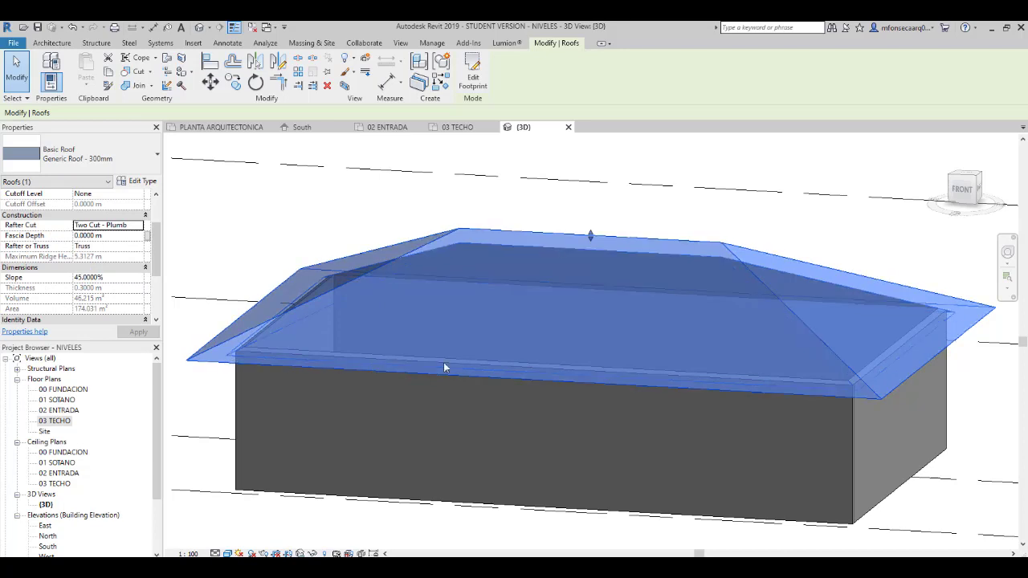
- Try the Plumb Cut and Two Cut - Square rafter cut options on the hip roof
click(139, 227)
click(120, 235)
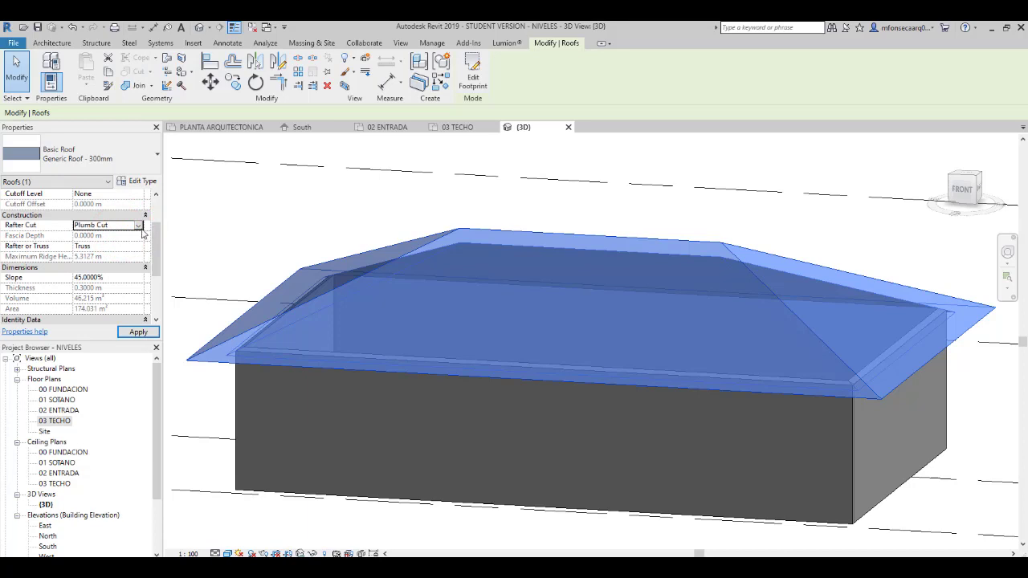
click(138, 227)
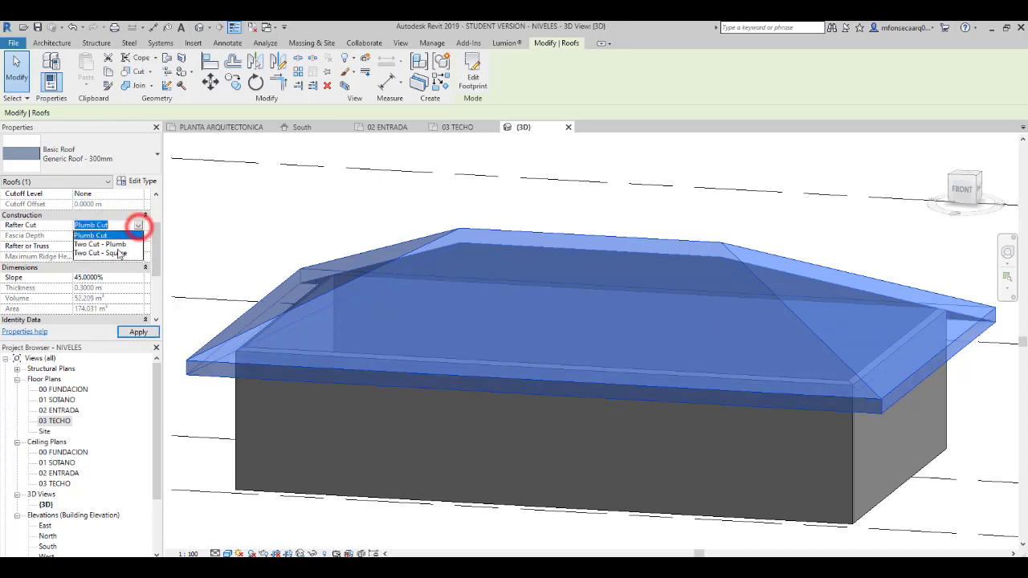
click(104, 256)
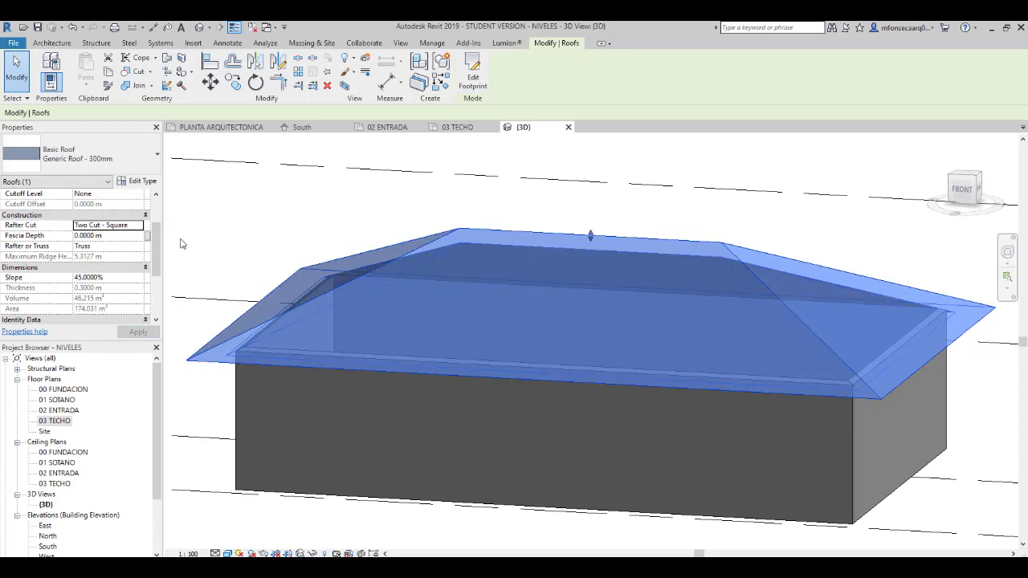
- Set the hip roof's rafter cut to Plumb Cut and deselect the roof
click(141, 227)
click(118, 234)
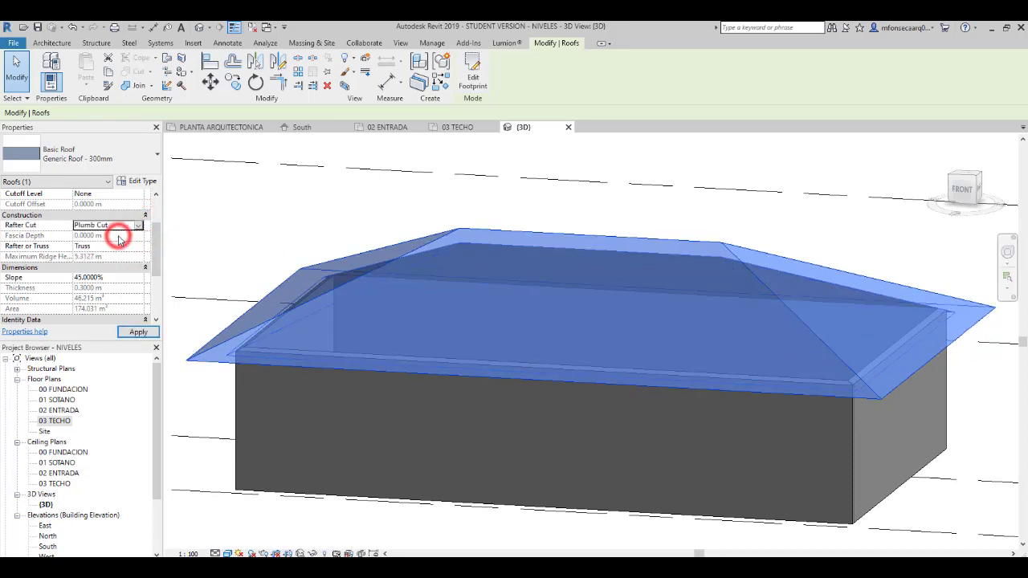
click(211, 253)
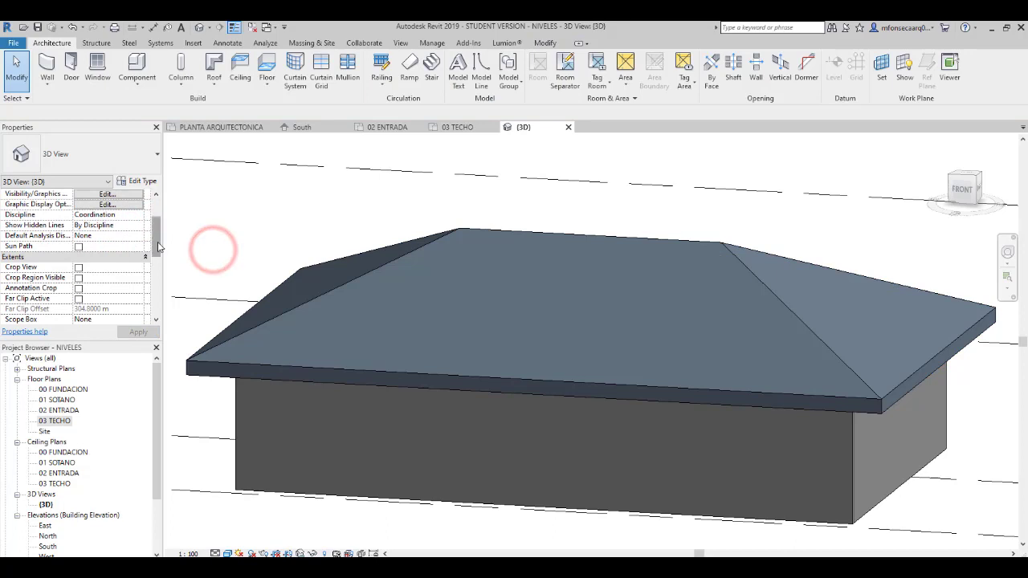
drag(159, 240, 157, 219)
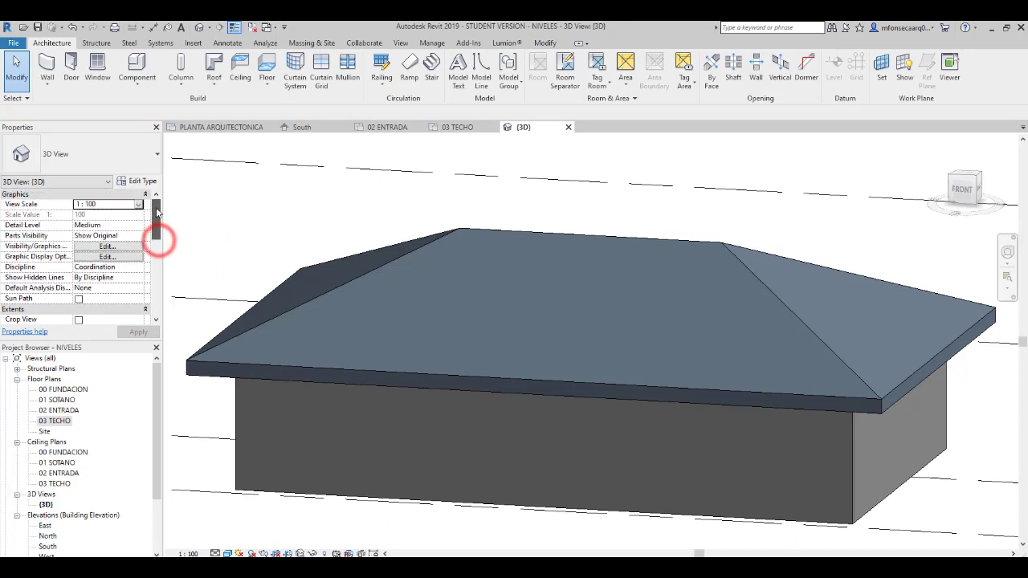
click(327, 293)
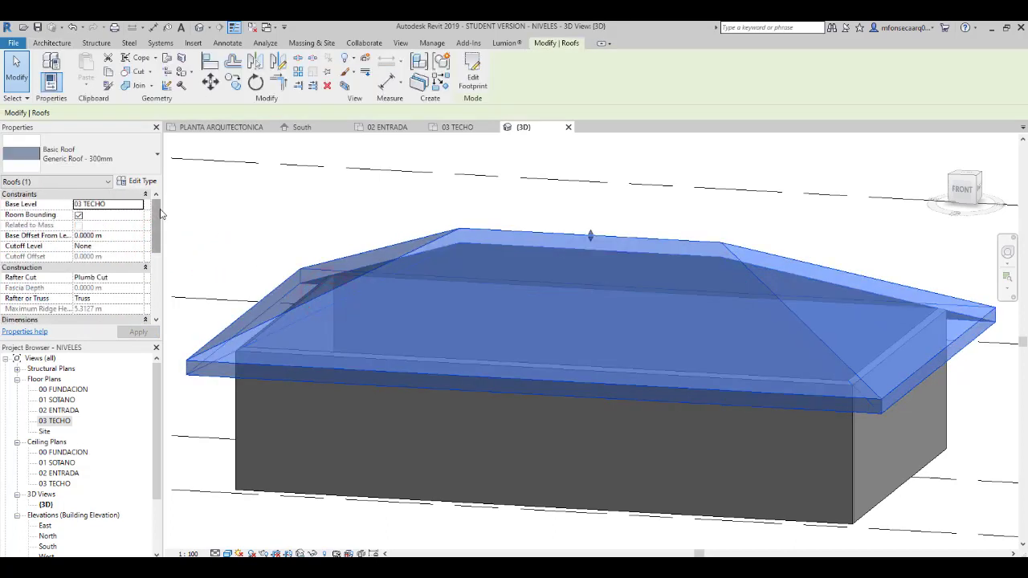
scroll(158, 222, down, 4)
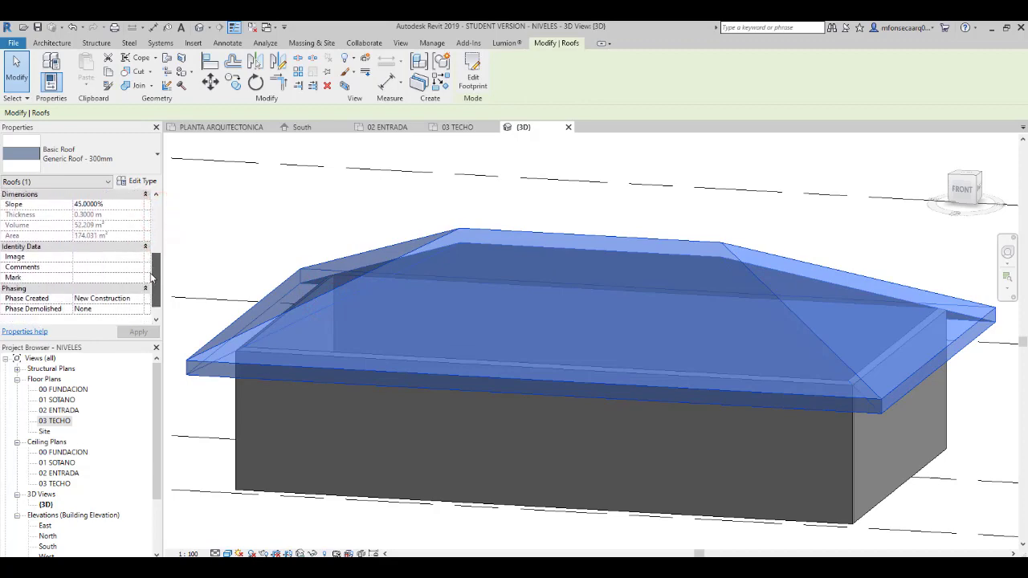
shift+middle_drag(269, 252, 292, 363)
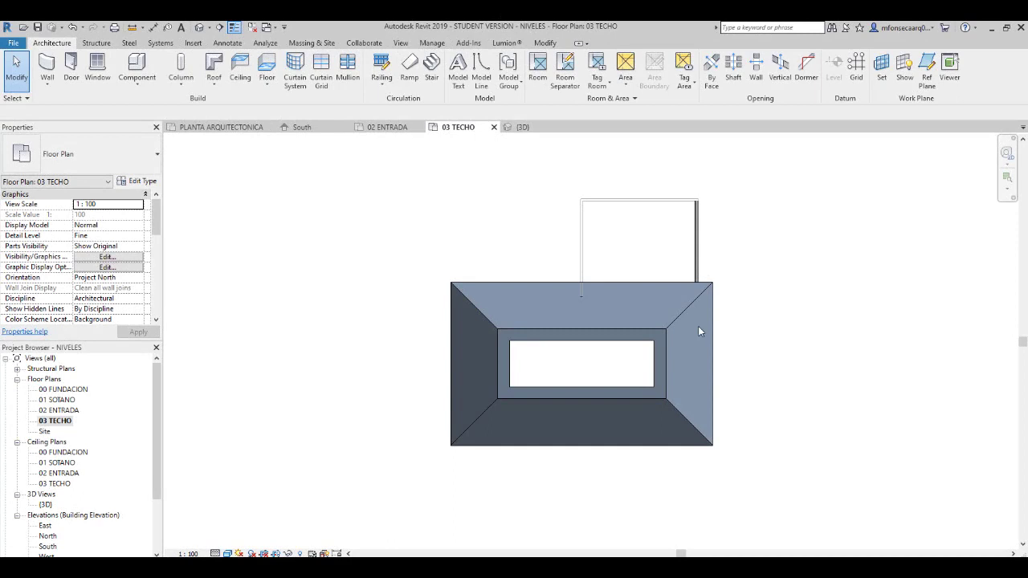
- Edit the roof's footprint in the 03 TECHO plan and move its upper boundary line beyond the extension's far wall, stretching both side lines
click(626, 329)
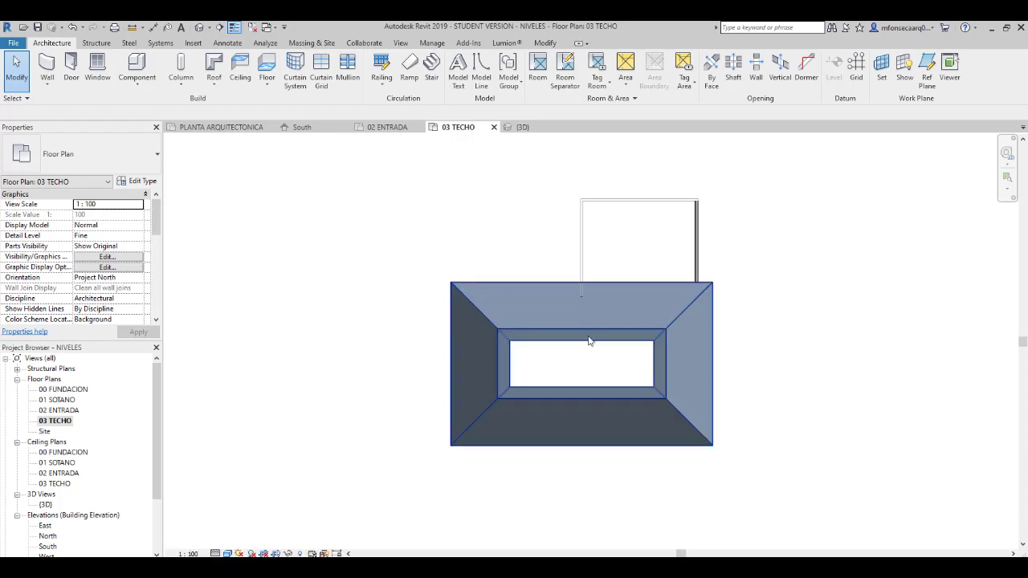
click(711, 350)
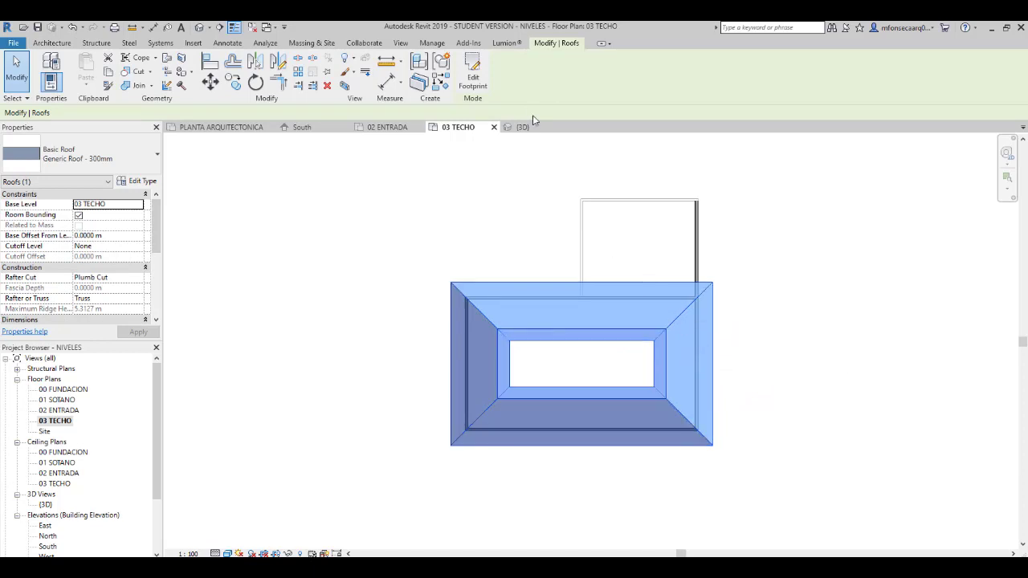
click(478, 79)
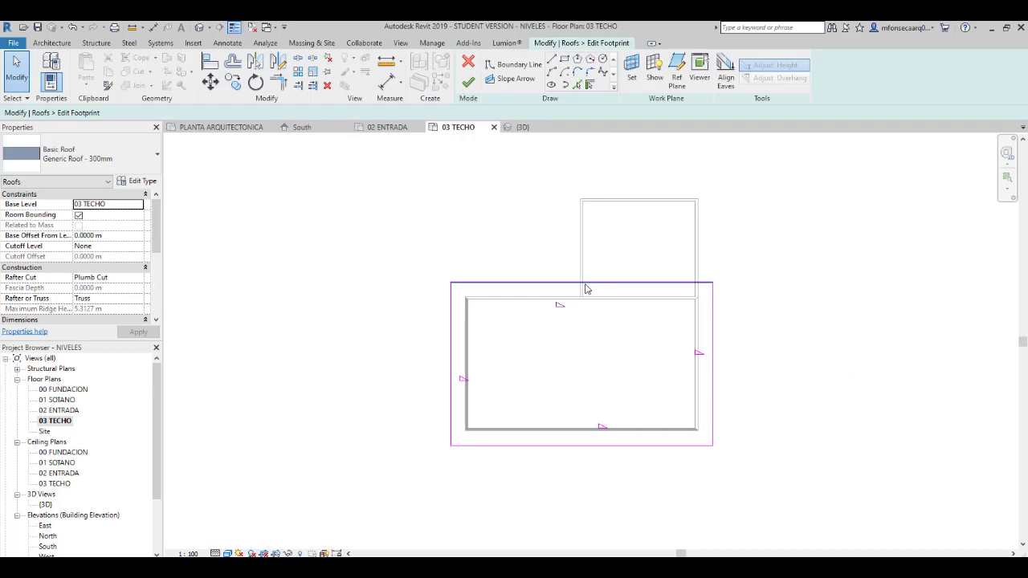
drag(586, 287, 585, 183)
click(807, 239)
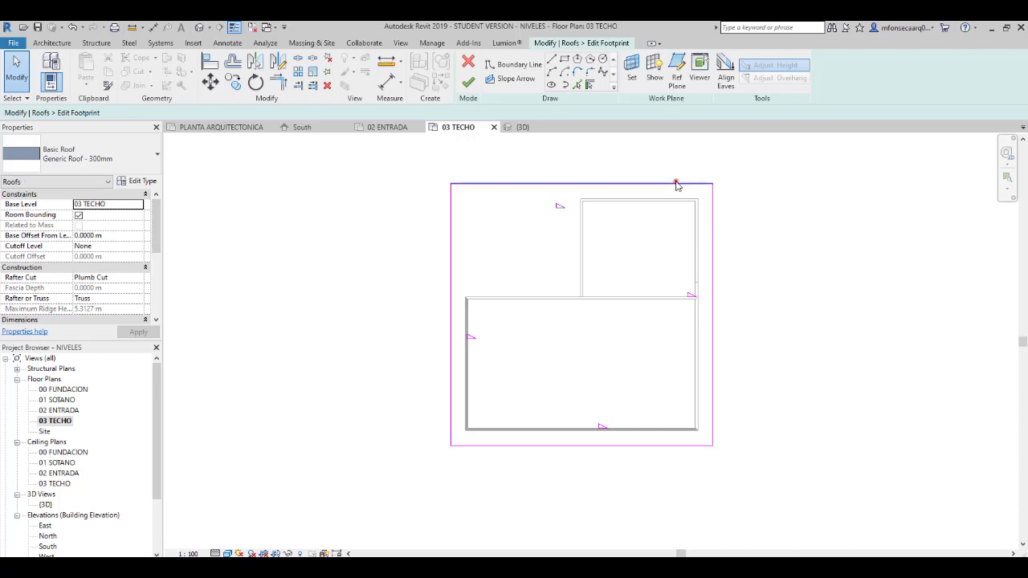
- Delete the upper boundary line of the stretched roof footprint
click(677, 183)
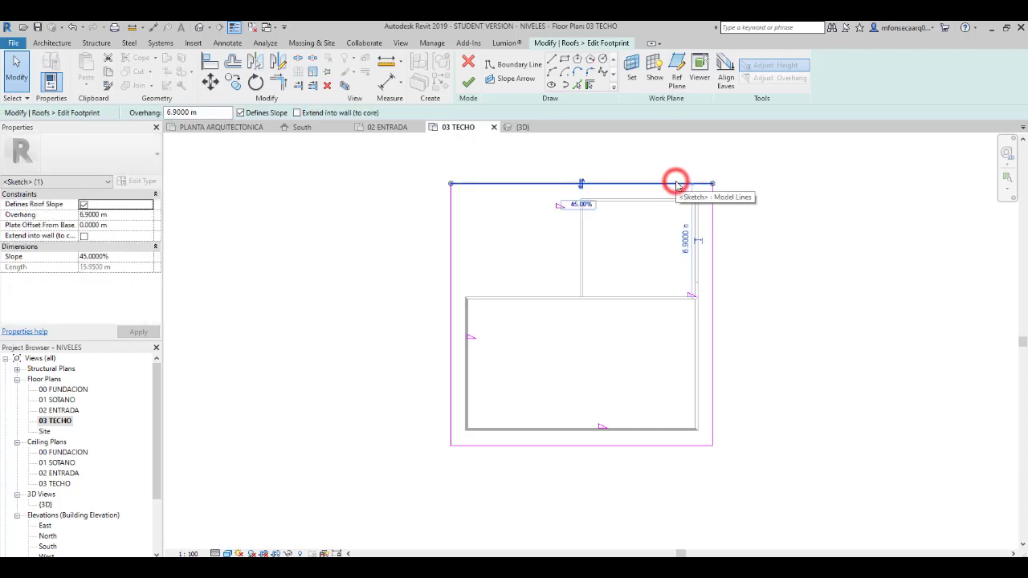
click(694, 298)
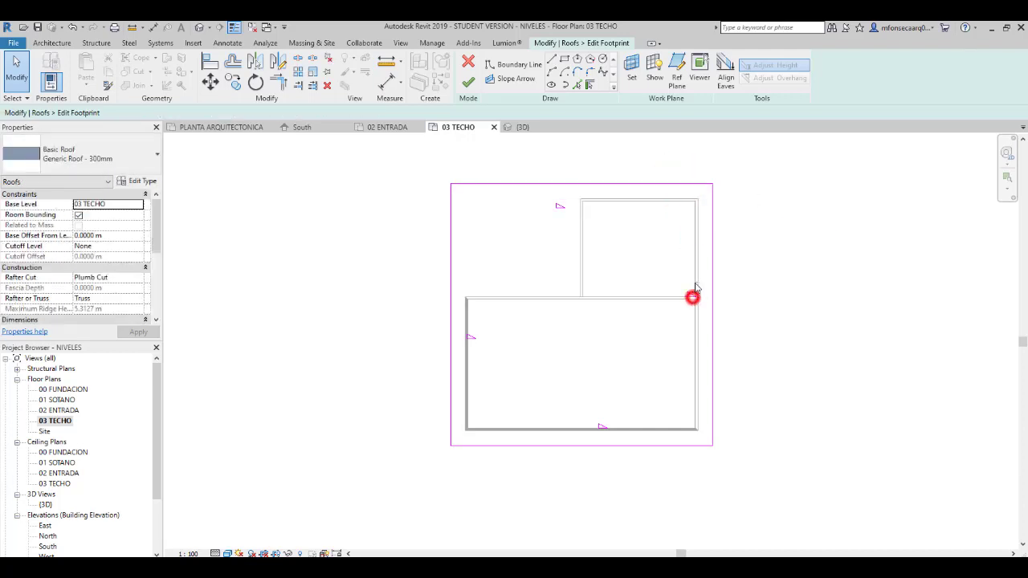
click(699, 188)
key(Delete)
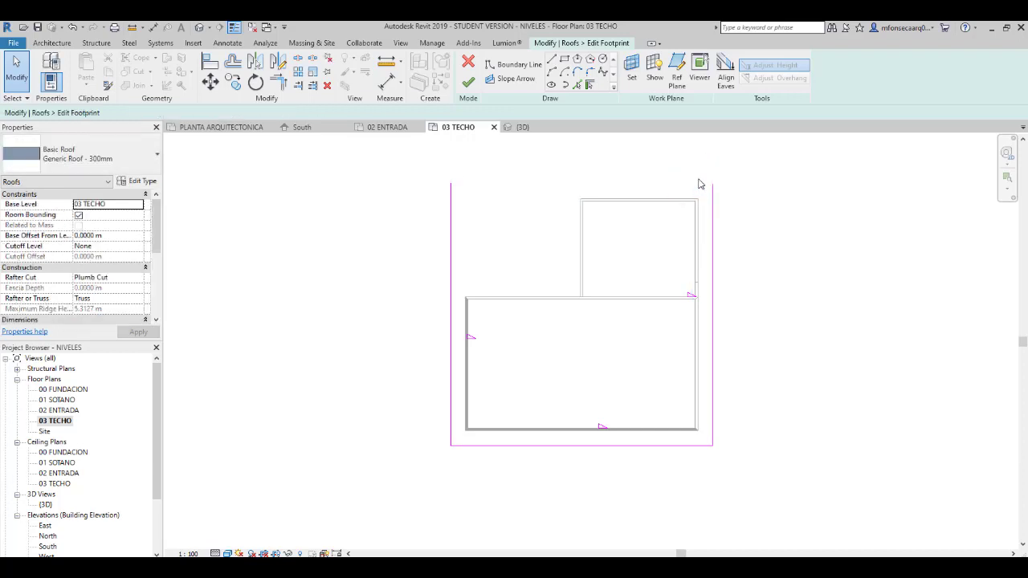
- Add slope-defining boundary lines with a 0.90 m overhang from the extension's upper and left walls and the main block's upper wall
click(591, 85)
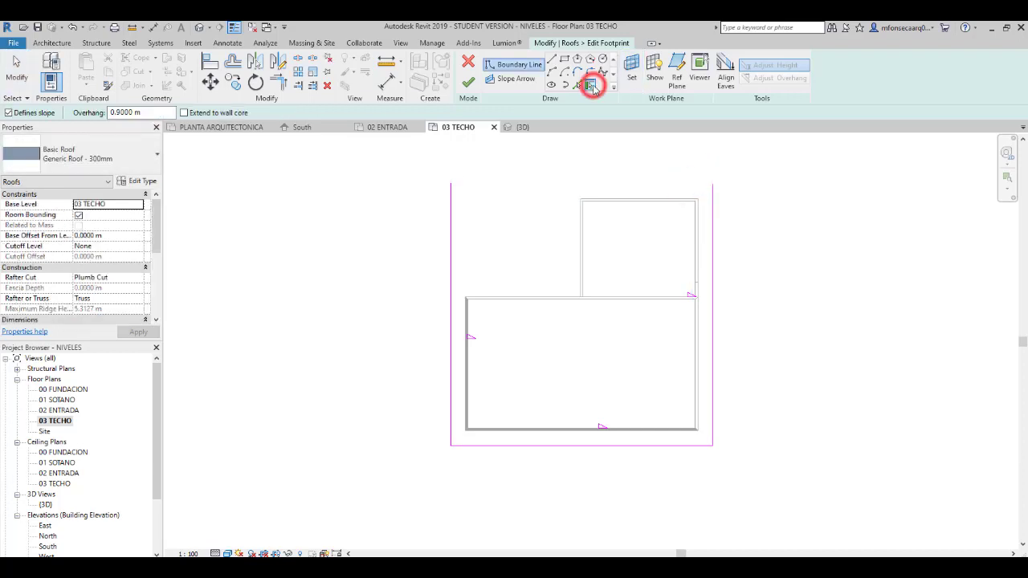
click(607, 201)
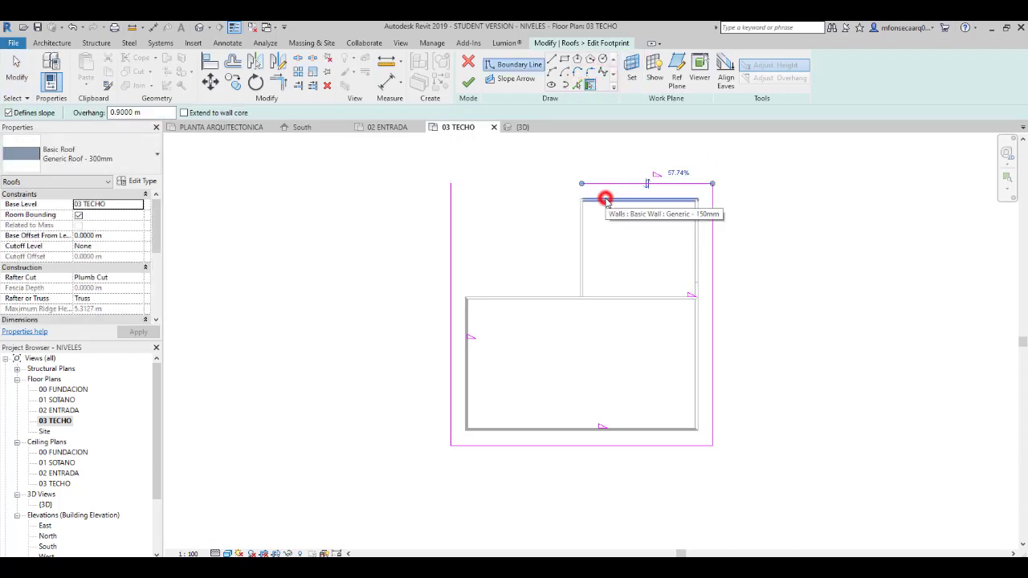
click(580, 253)
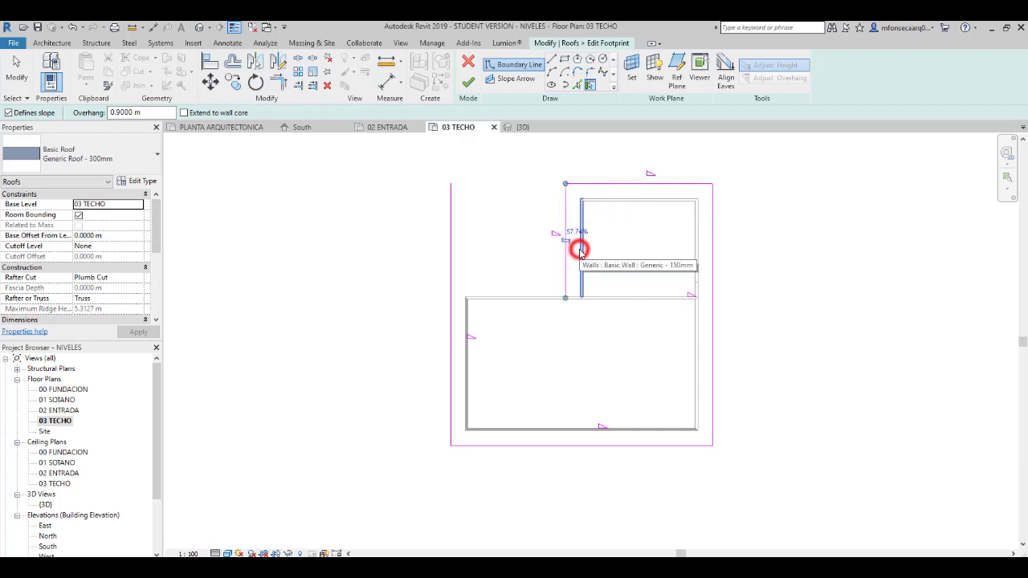
click(509, 299)
key(Escape)
key(Escape)
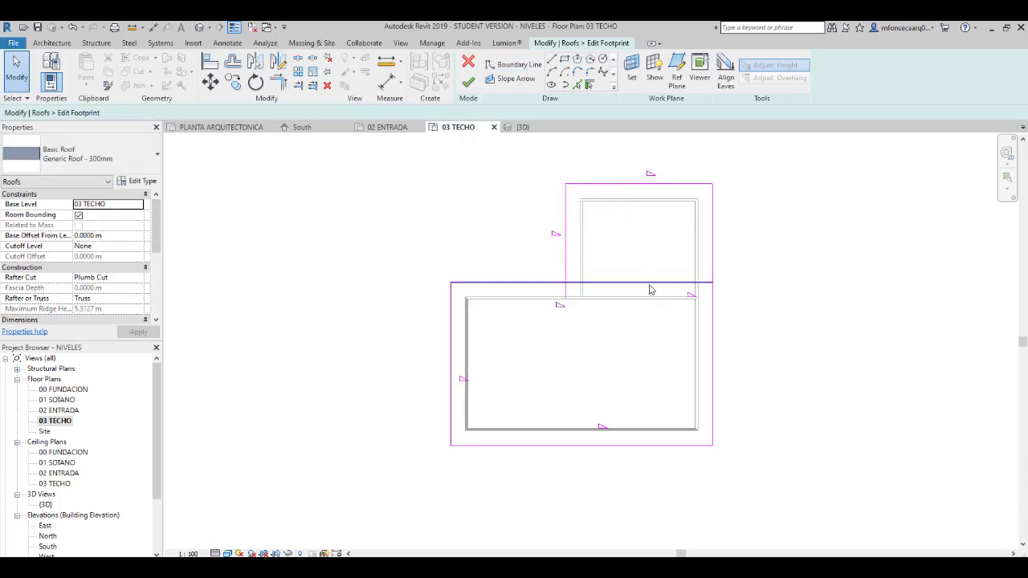
- Shorten the main block's upper boundary line and the extension's left line so they meet at the inner corner, closing the L-shaped footprint
click(648, 284)
drag(713, 283, 566, 283)
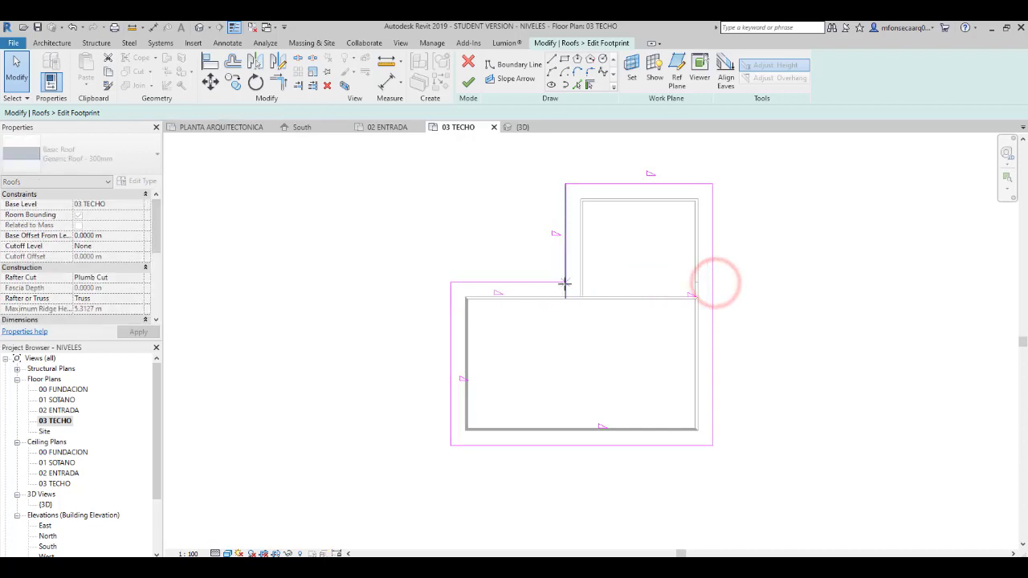
click(565, 299)
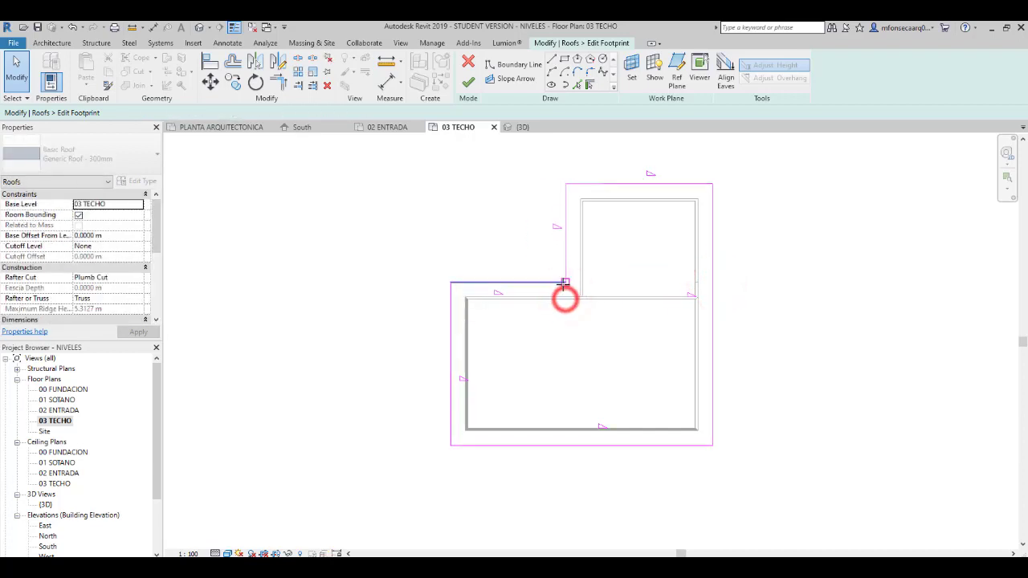
key(Escape)
drag(594, 172, 561, 187)
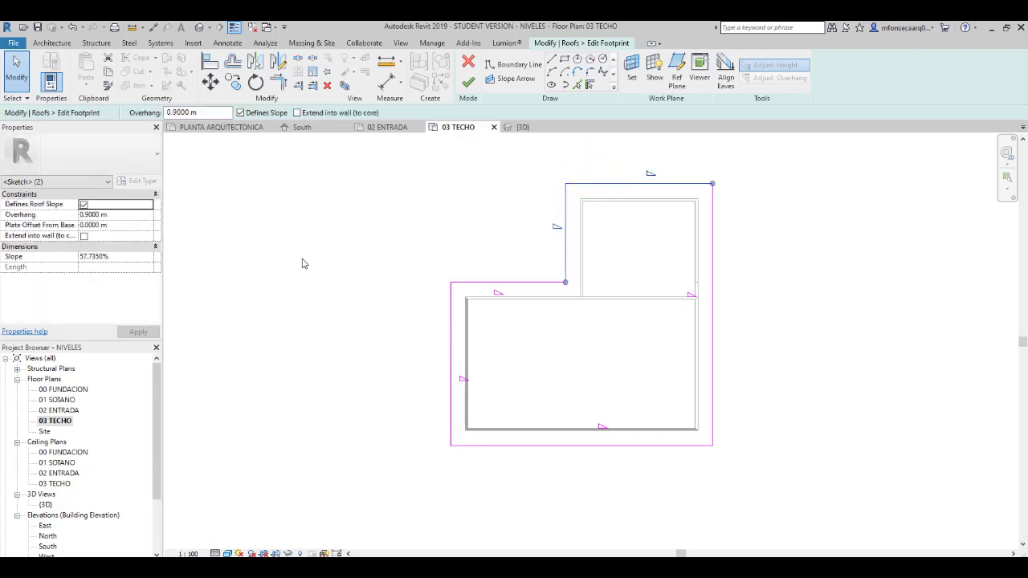
click(120, 257)
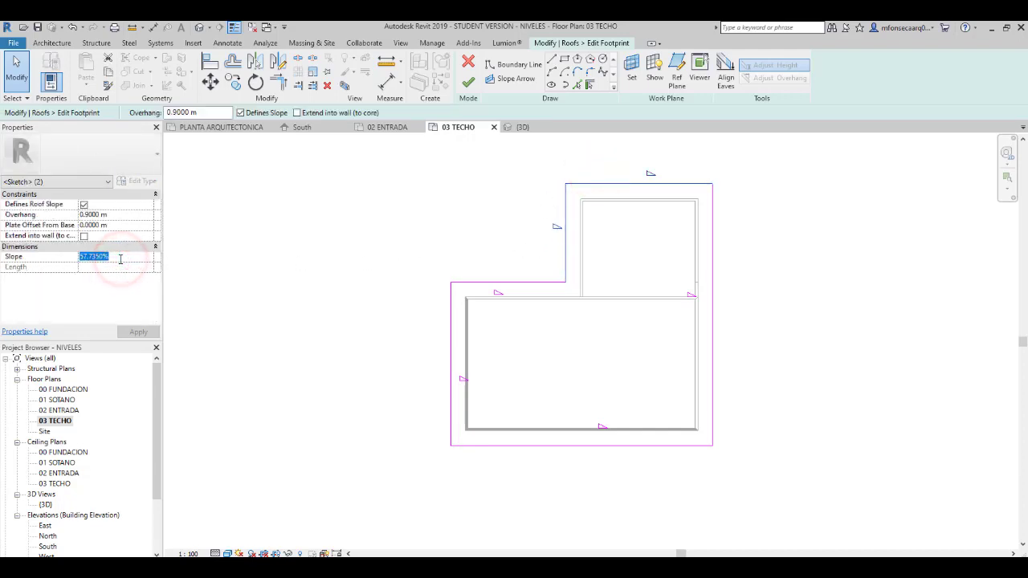
text(1)
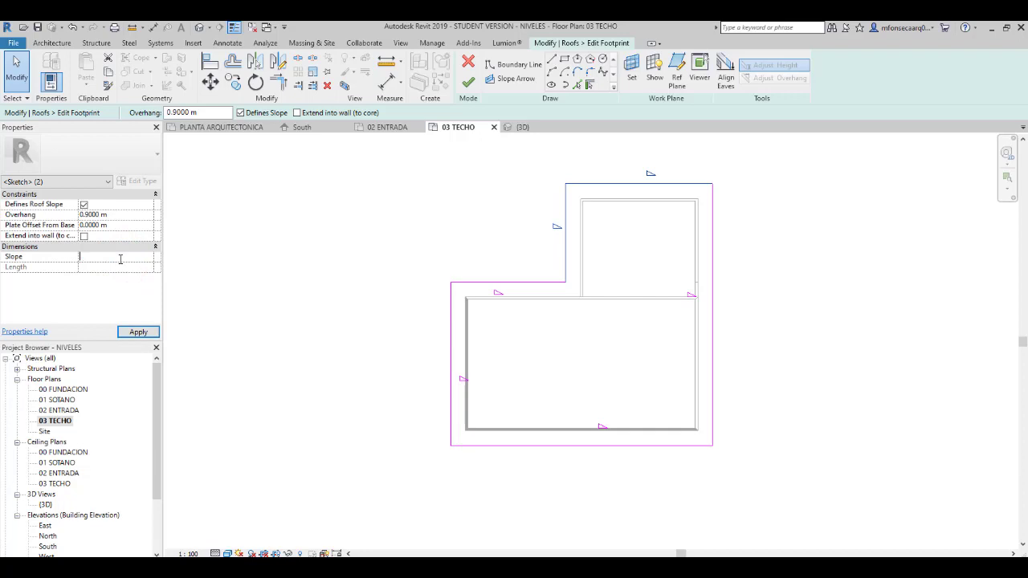
click(319, 343)
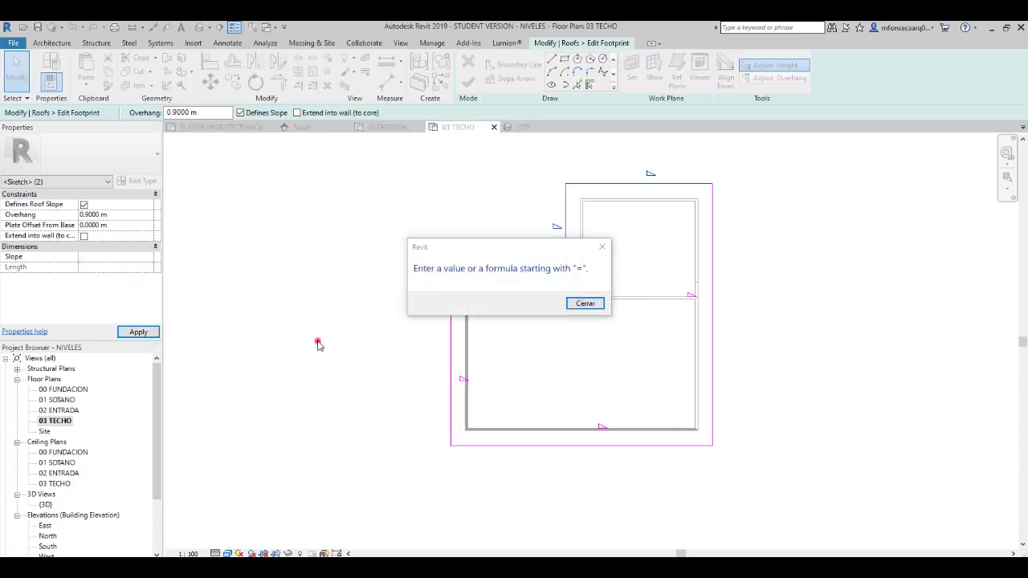
click(599, 246)
click(450, 336)
key(Escape)
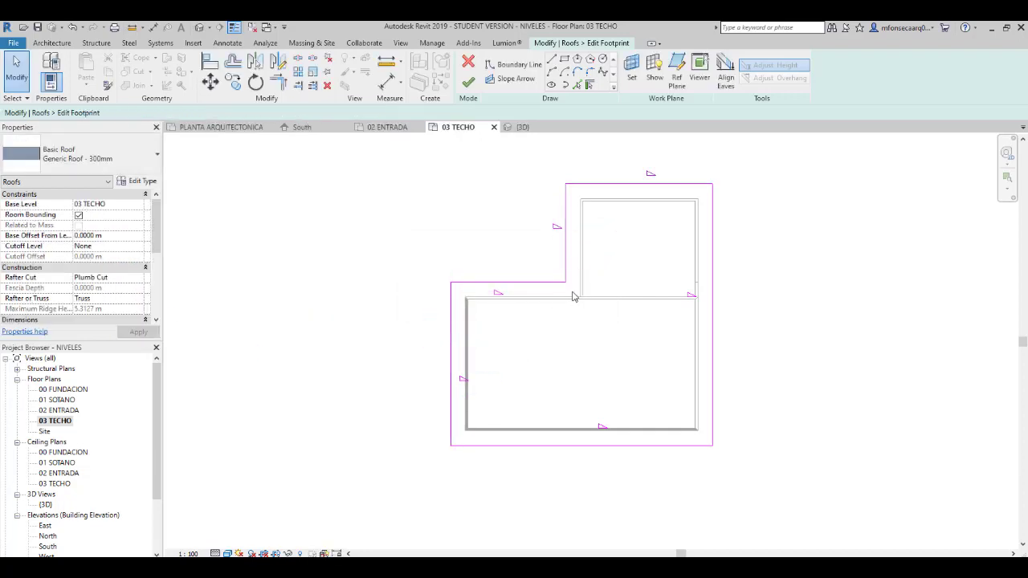
- Set the slope of the two boundary lines meeting at the inner corner to 45%
drag(572, 290, 523, 214)
click(133, 259)
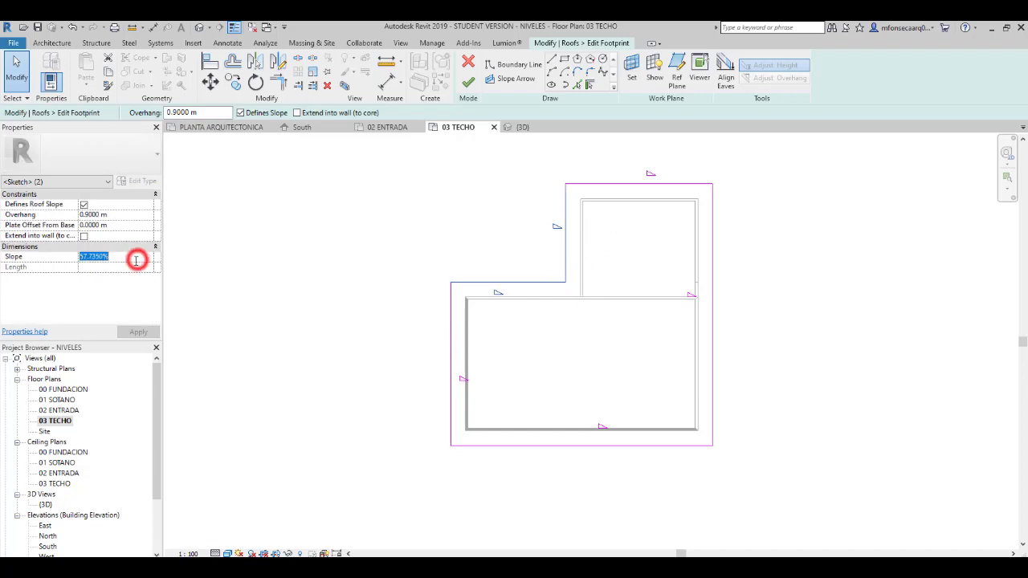
text(45)
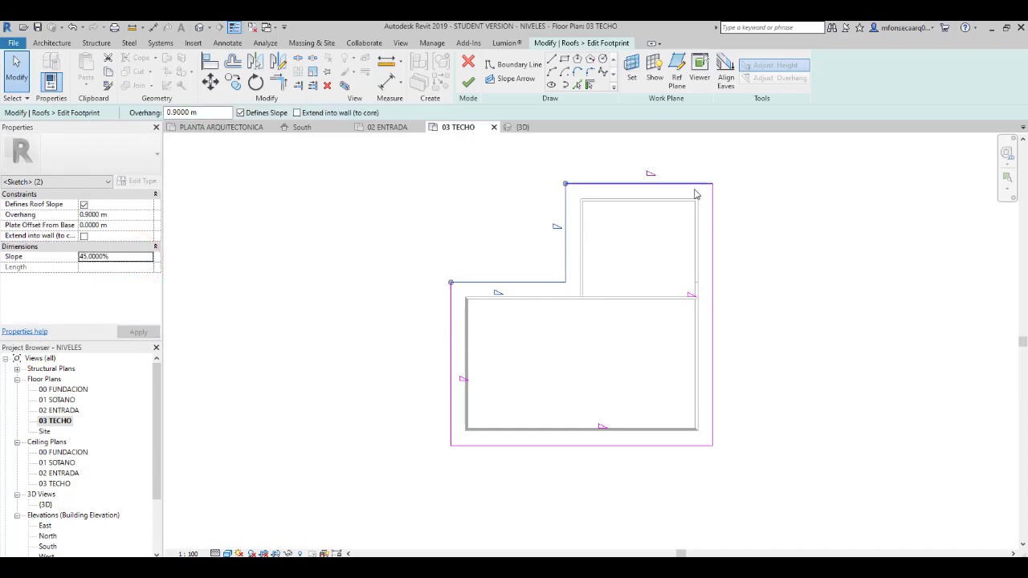
- Set the slope of the extension's upper boundary line to 45%
click(694, 191)
click(693, 187)
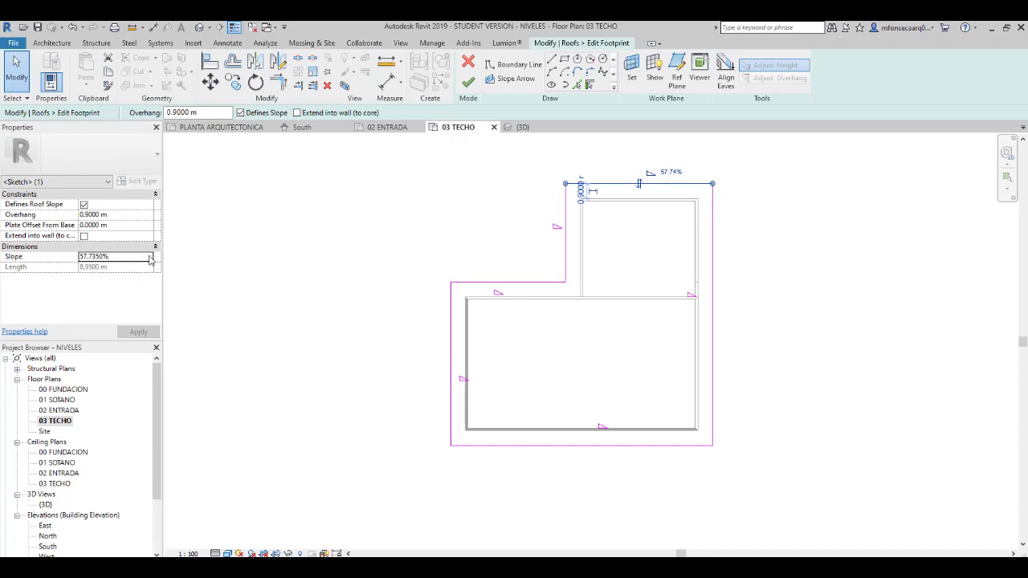
click(447, 235)
click(594, 185)
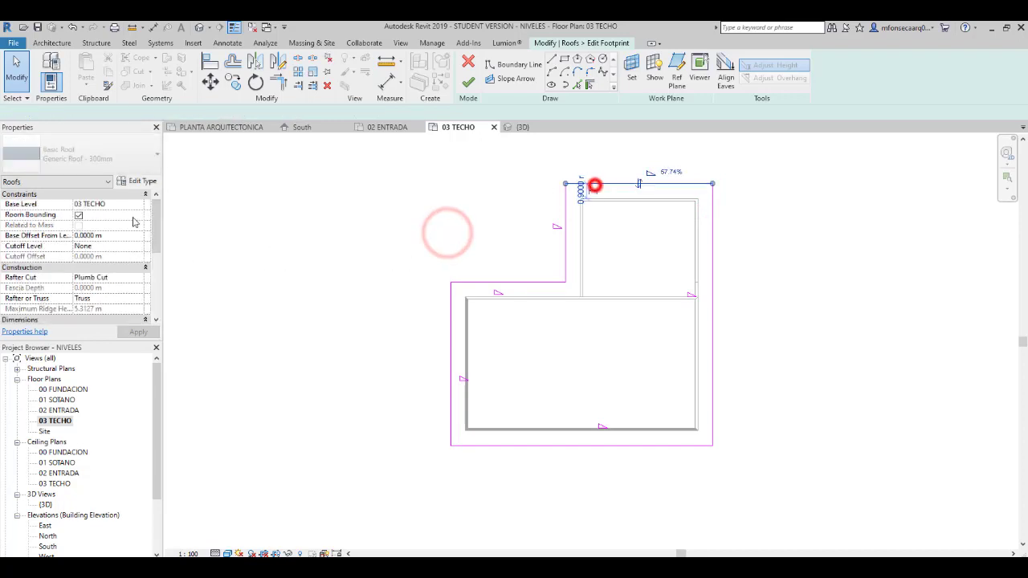
double_click(114, 258)
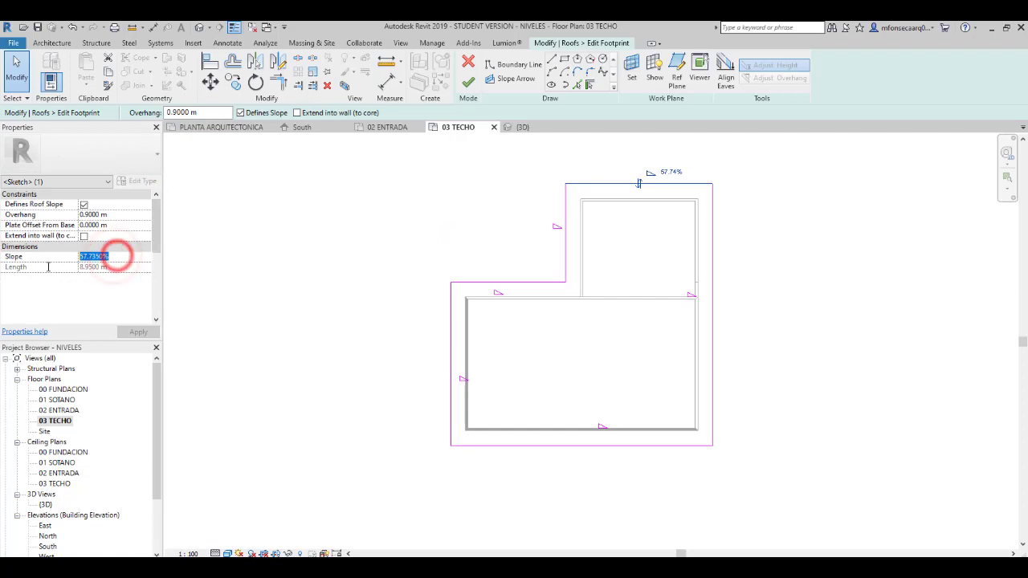
text(45)
click(357, 300)
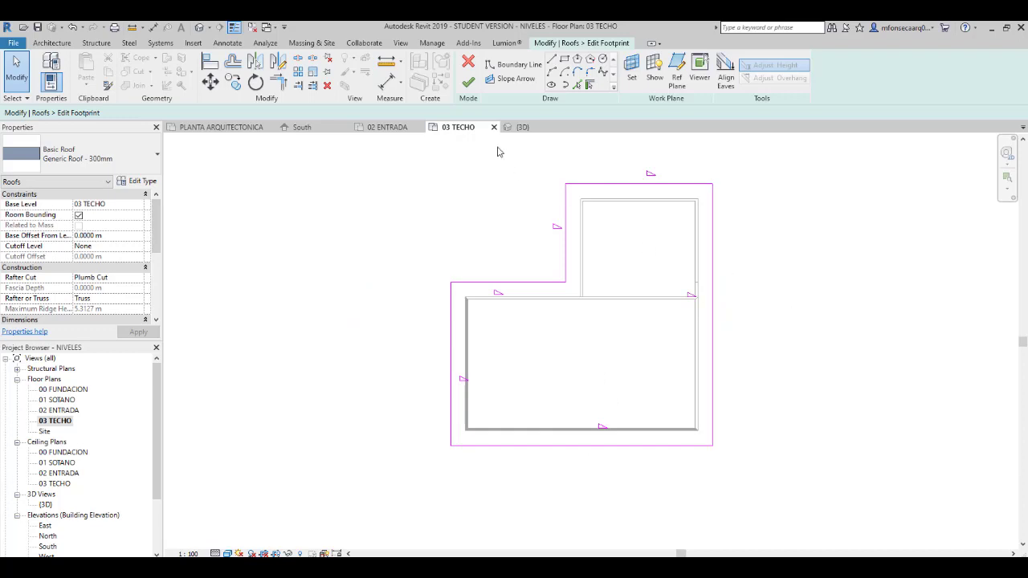
- Finish the footprint edit and show the L-shaped hip roof in the default 3D view
click(471, 84)
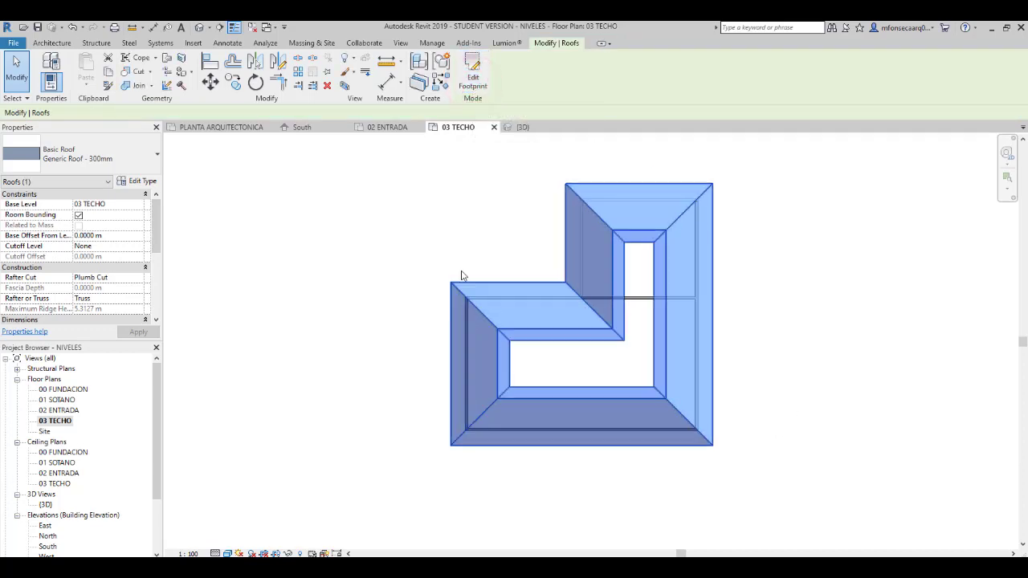
click(210, 29)
click(215, 37)
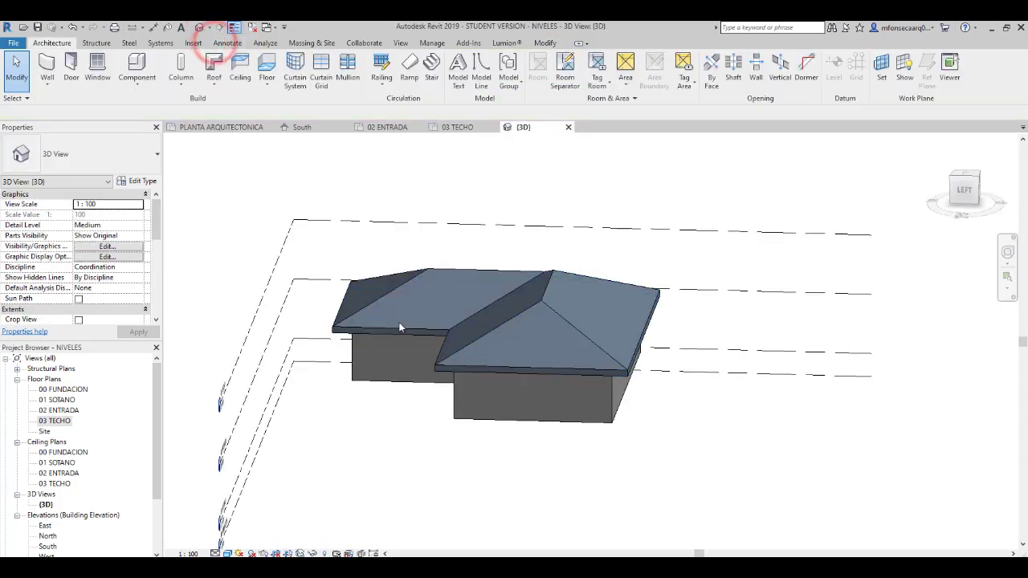
- Inspect the hip roof from the back in 3D, and compare how the Site and 03 TECHO plans display it
shift+middle_drag(378, 345, 599, 475)
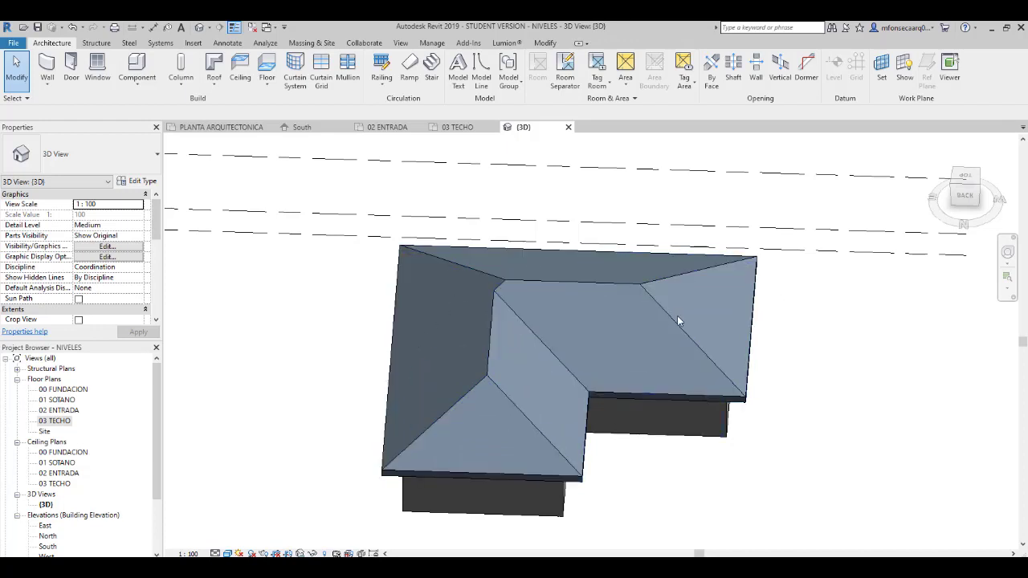
double_click(57, 421)
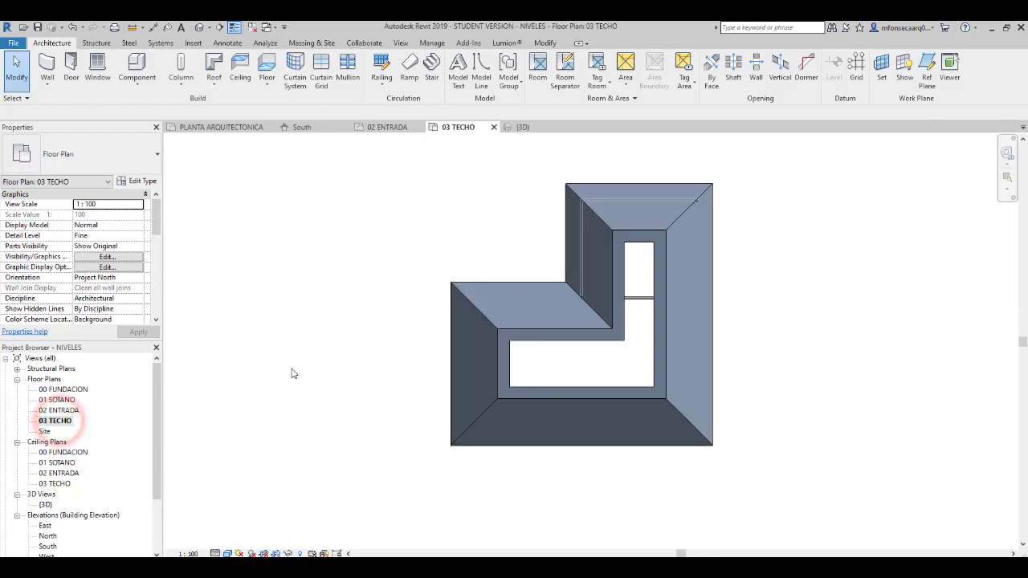
double_click(45, 431)
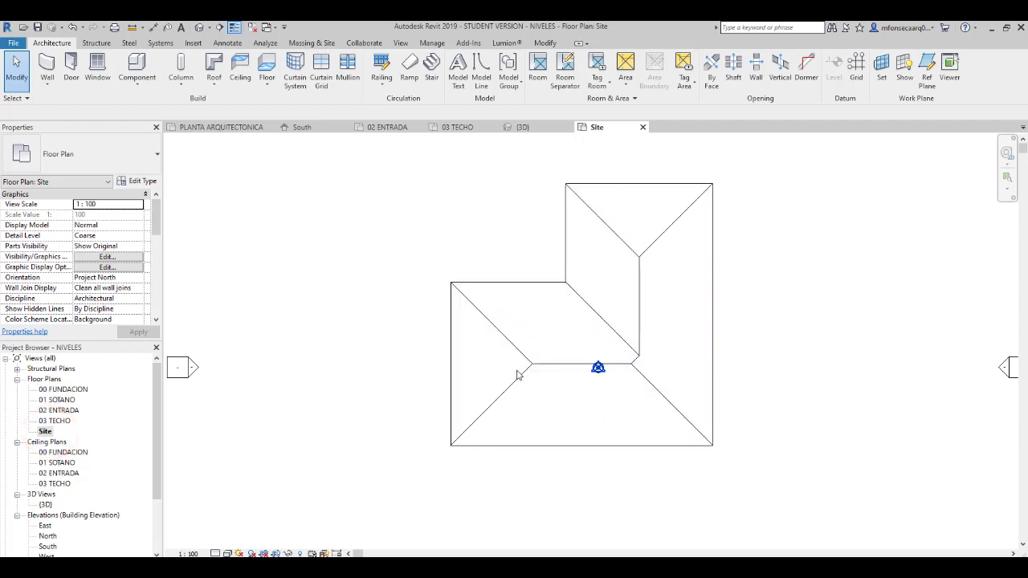
double_click(58, 421)
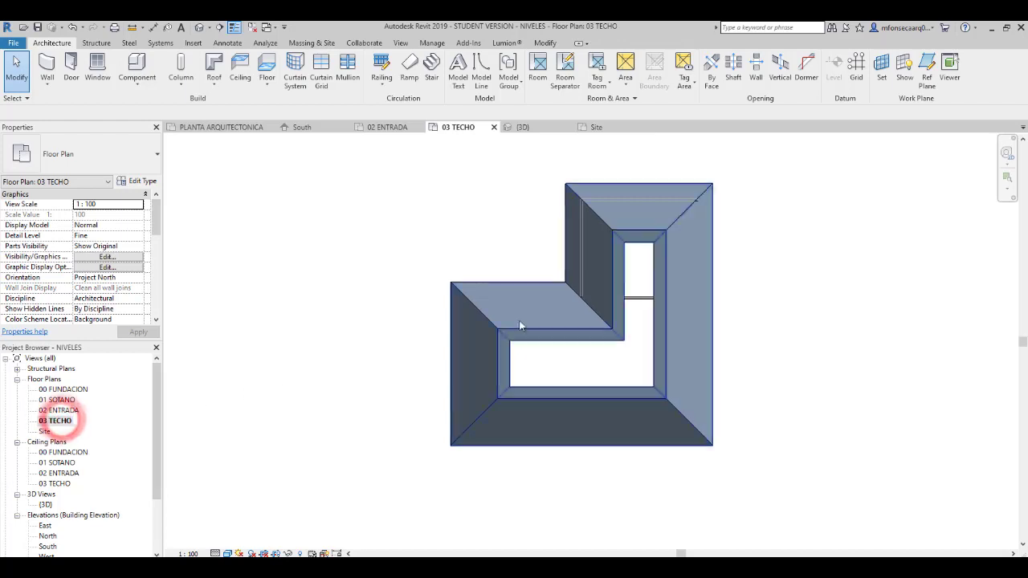
- Edit the roof footprint on 03 TECHO, moving the extension's left boundary line outward past the walls, and finish the edit
click(651, 239)
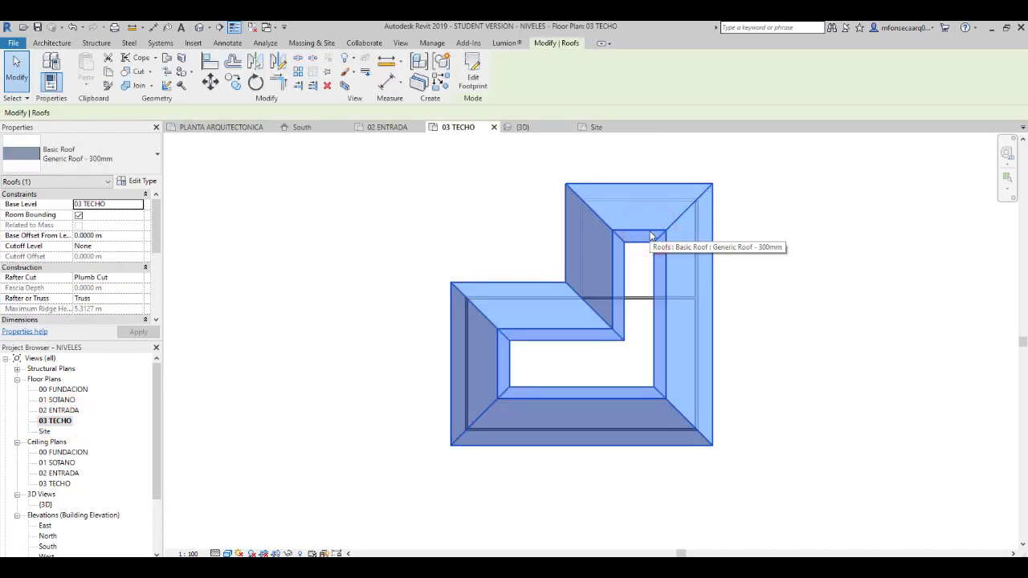
click(473, 70)
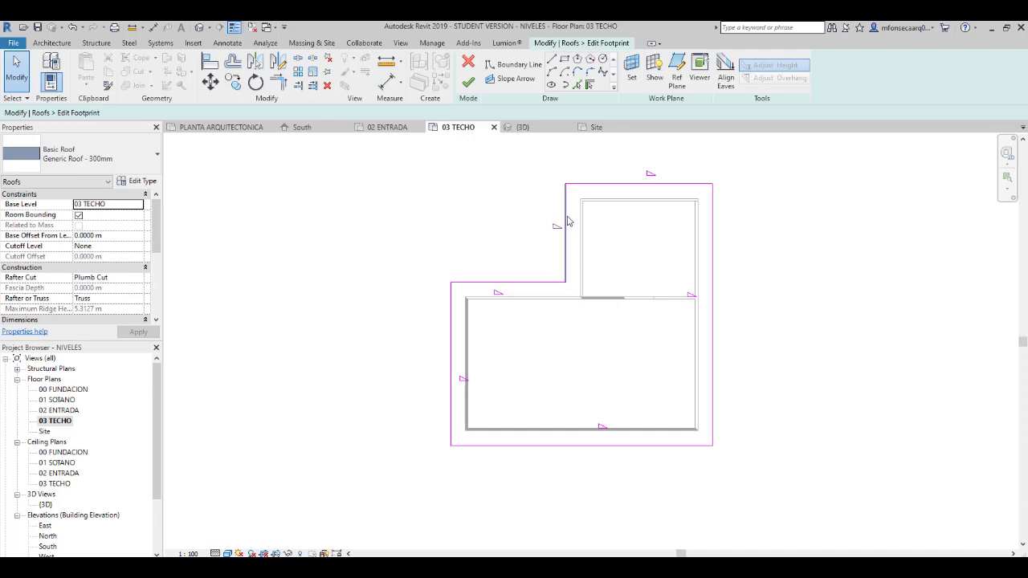
drag(566, 221, 488, 219)
click(472, 219)
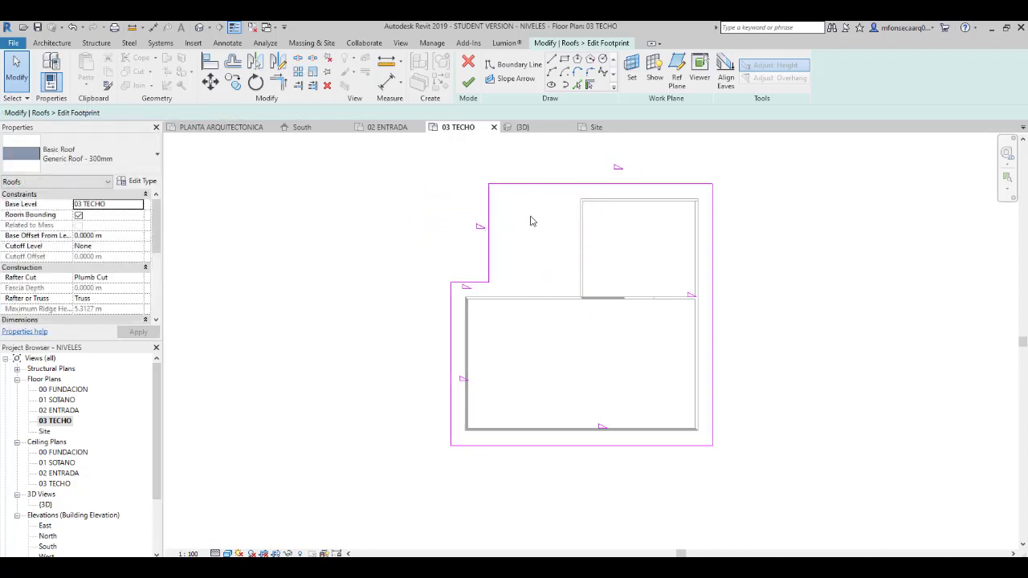
click(469, 83)
click(436, 200)
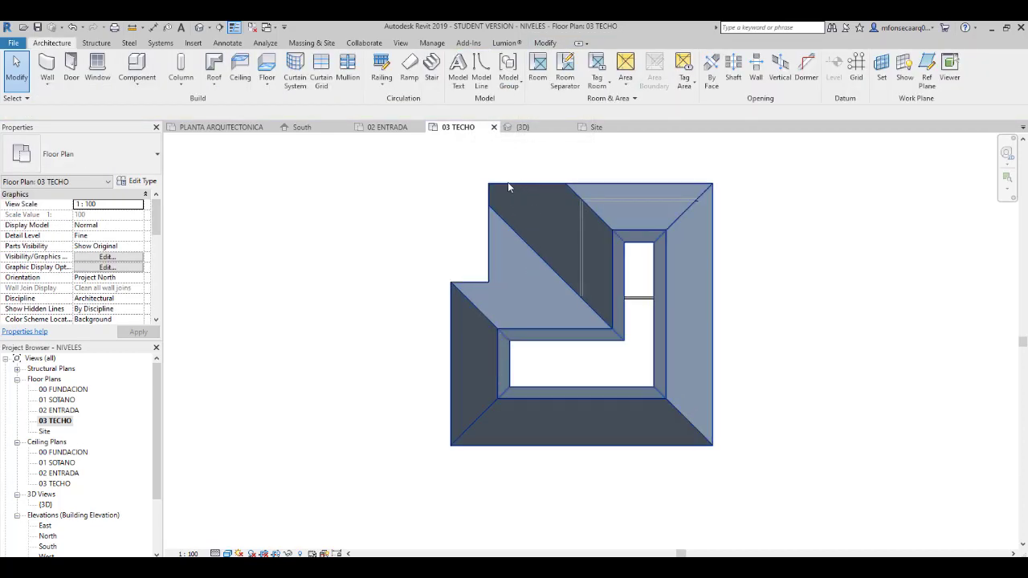
- Show the roof in the default 3D view and examine the widened eave at the inner corner of the L
click(209, 28)
click(217, 43)
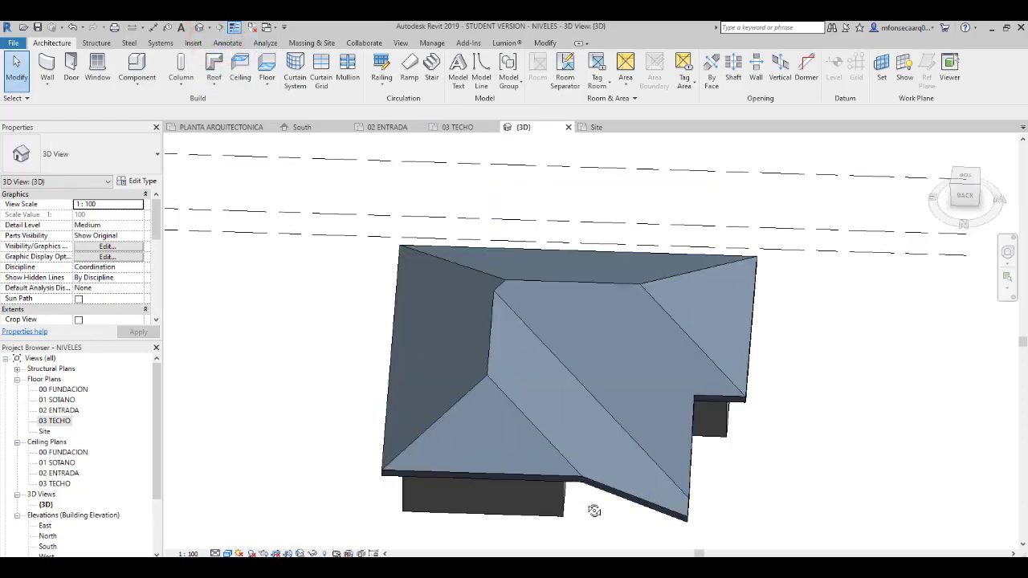
shift+middle_drag(594, 511, 472, 424)
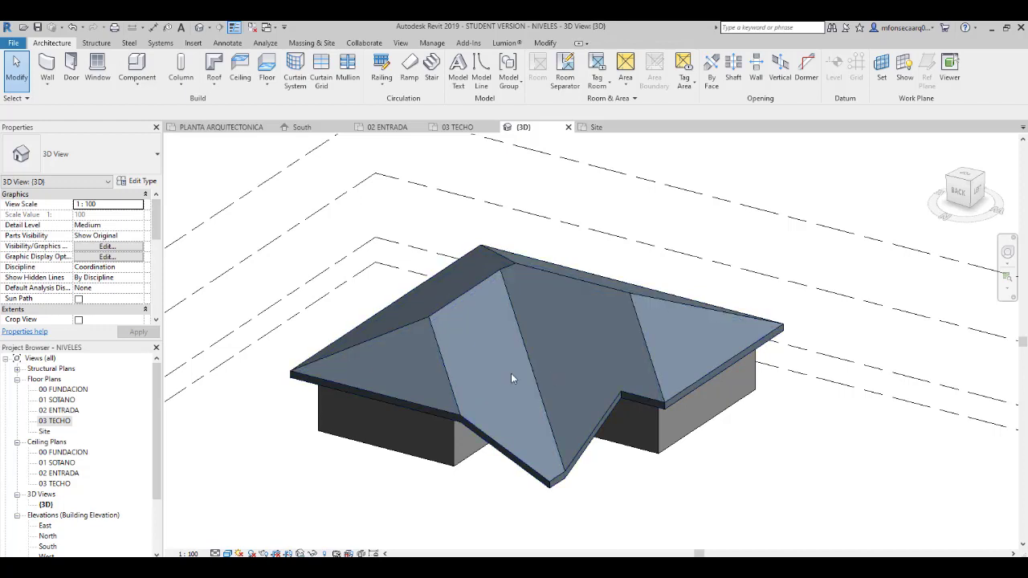
- Move the extension's left boundary line back to a 0.90 m overhang in the 03 TECHO footprint, finish the edit and show the roof in 3D
click(546, 482)
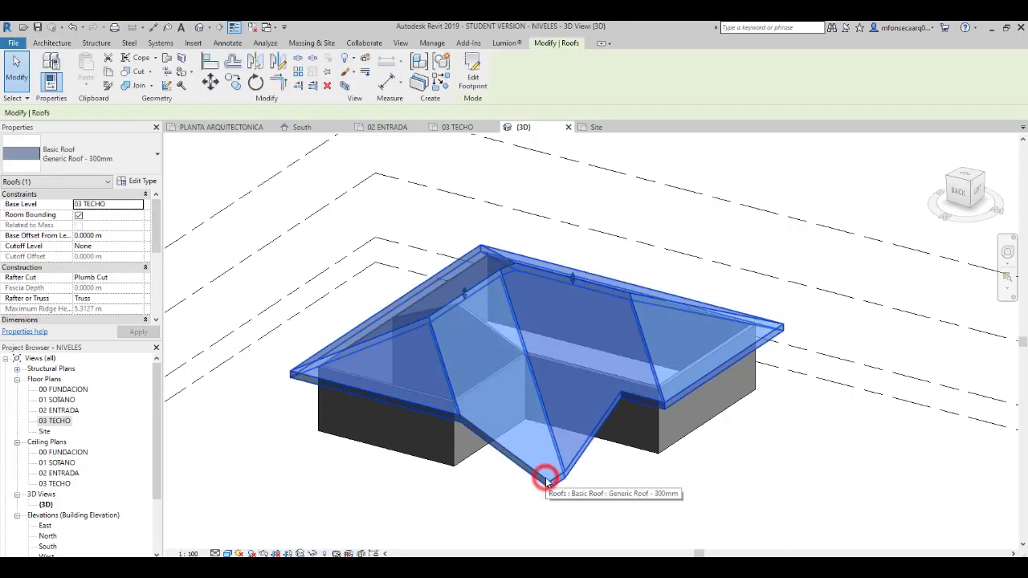
double_click(54, 420)
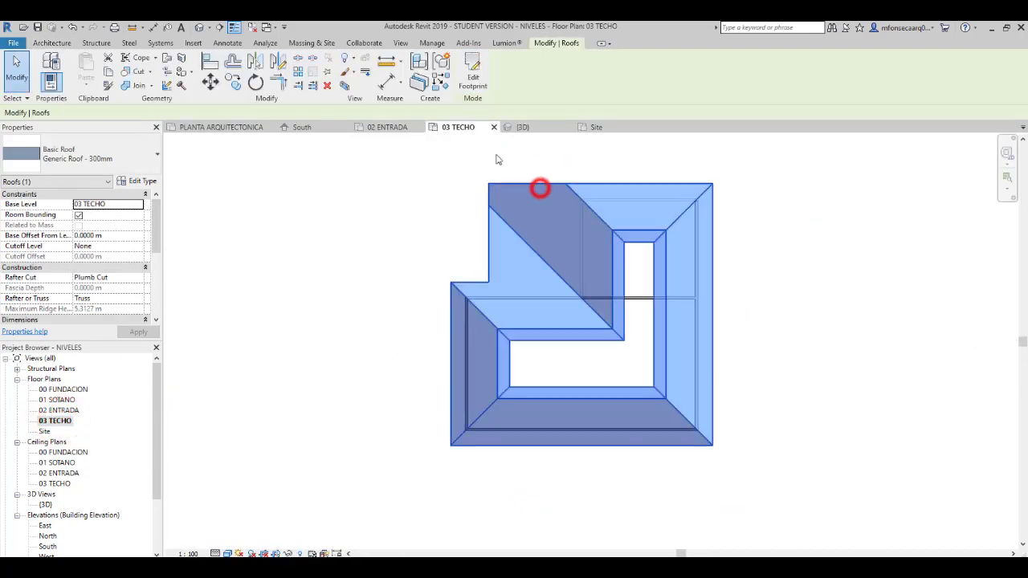
double_click(539, 188)
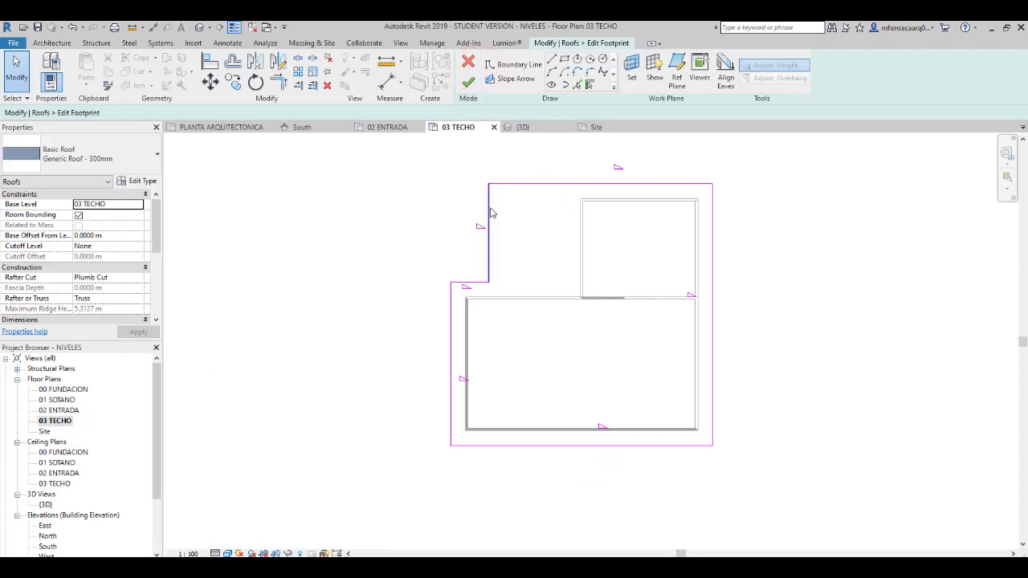
drag(490, 213, 567, 222)
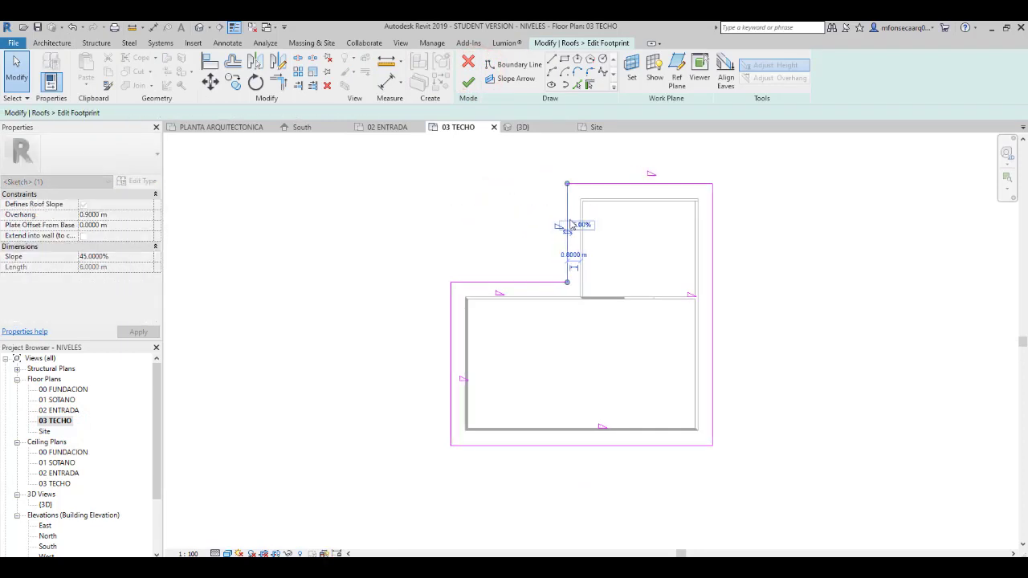
click(814, 241)
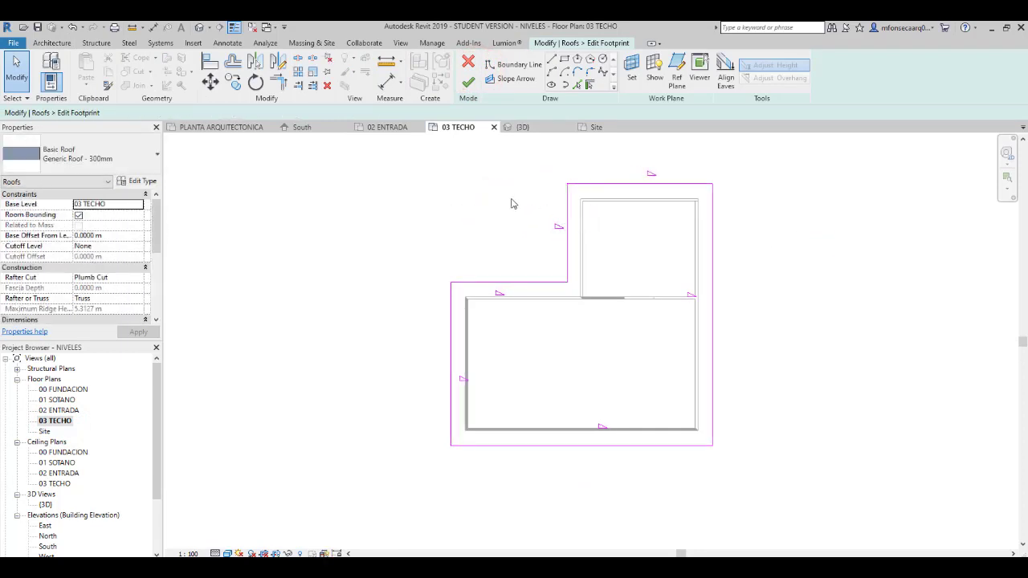
click(470, 82)
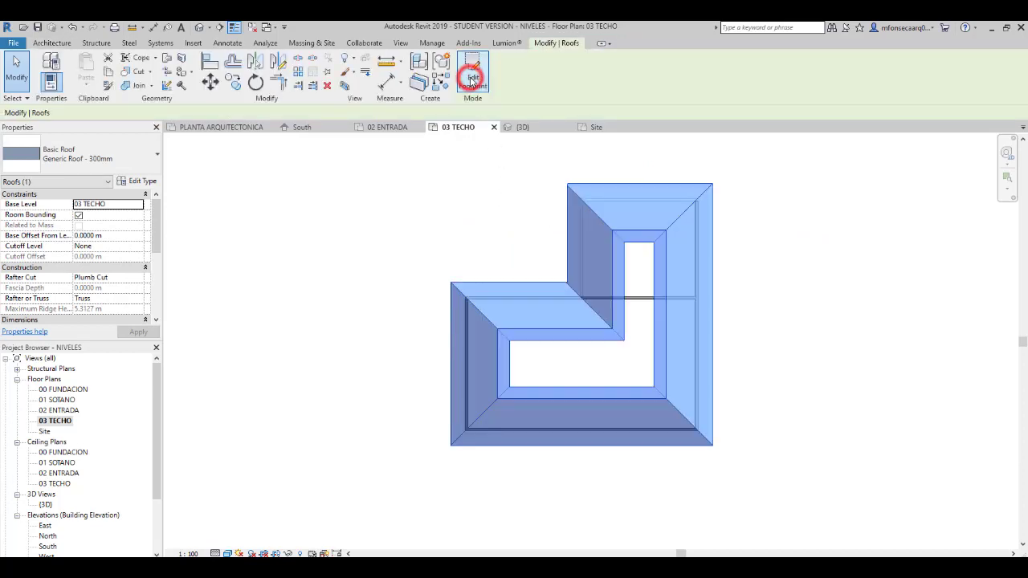
click(506, 265)
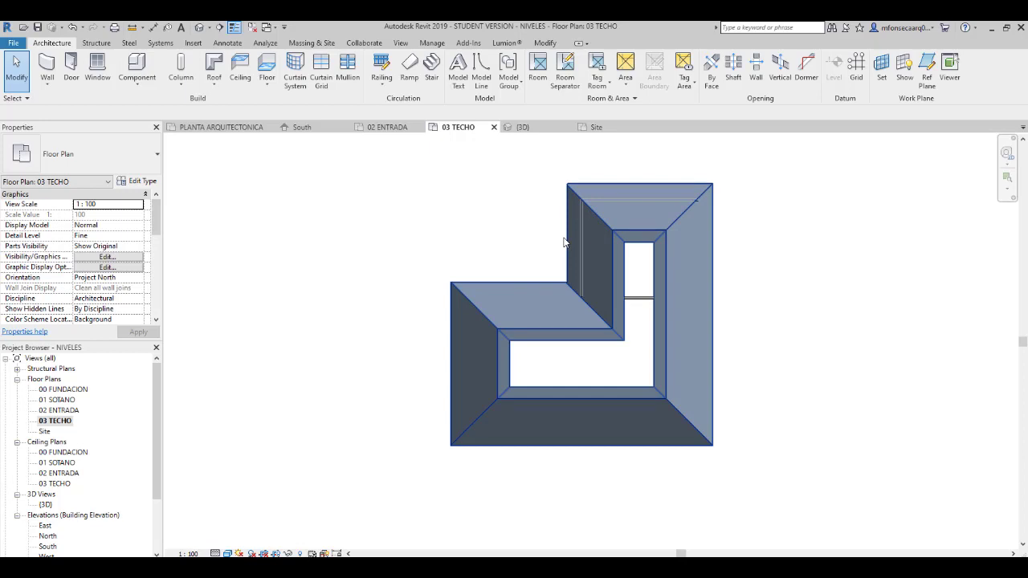
click(208, 27)
click(213, 40)
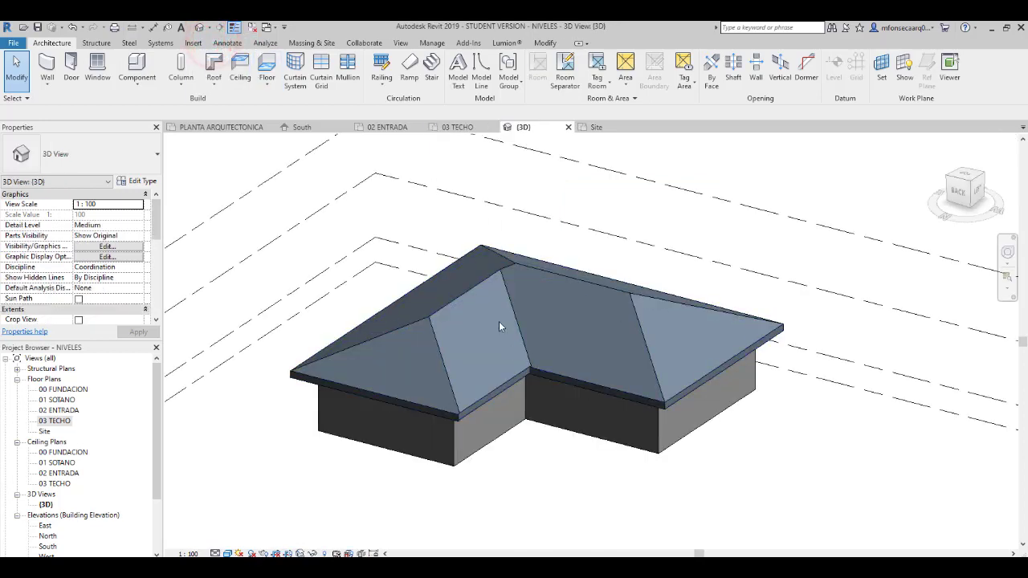